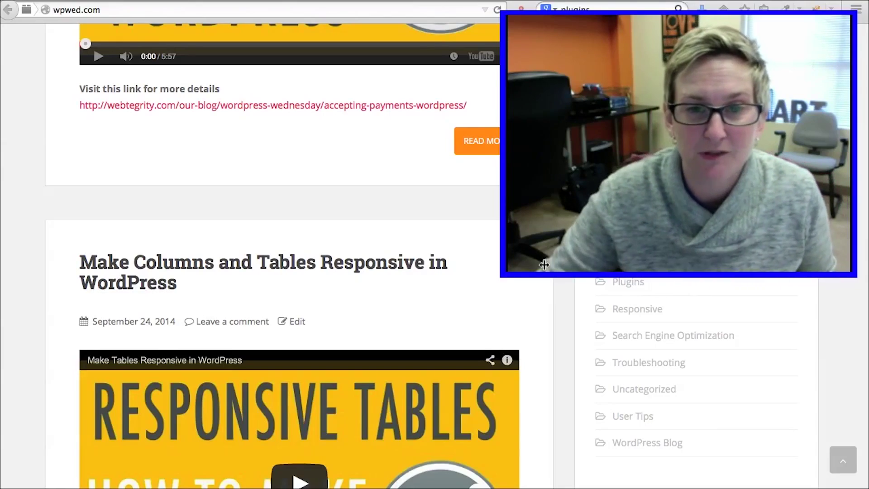
# Read through the WordPress Shortcodes plugin description, then open its Screenshots section.
pyautogui.scroll(15, 466, 263)
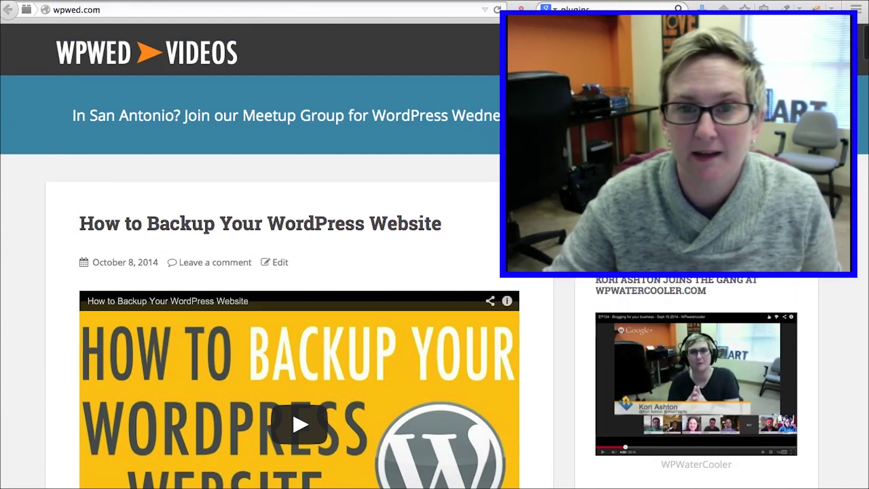
pyautogui.moveTo(502, 276); pyautogui.dragTo(715, 125)
pyautogui.moveTo(747, 100); pyautogui.dragTo(746, 128)
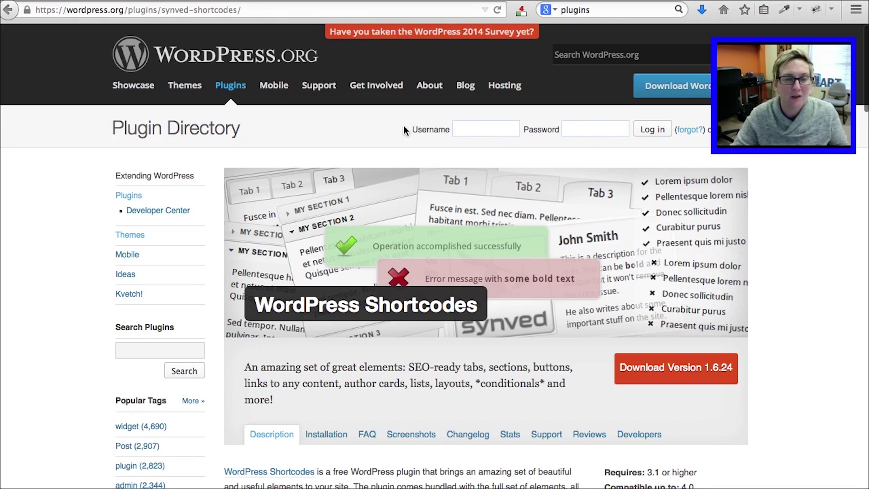
pyautogui.scroll(-7, 403, 127)
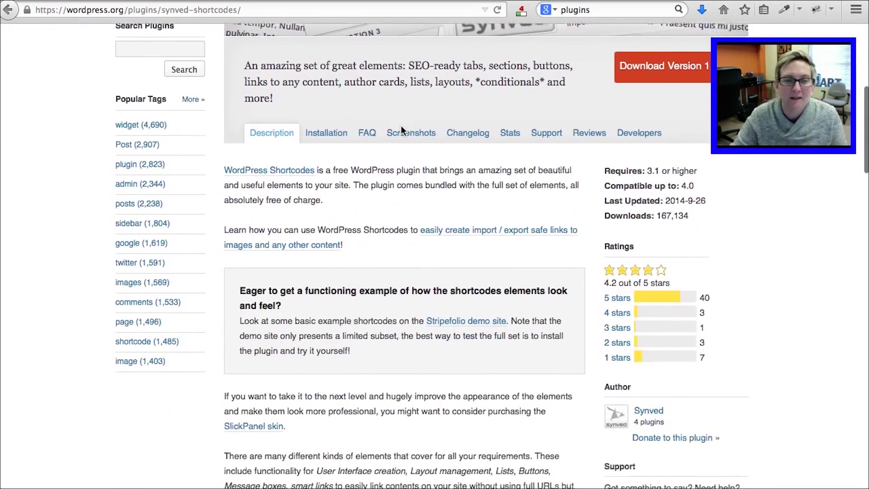
pyautogui.scroll(2, 392, 135)
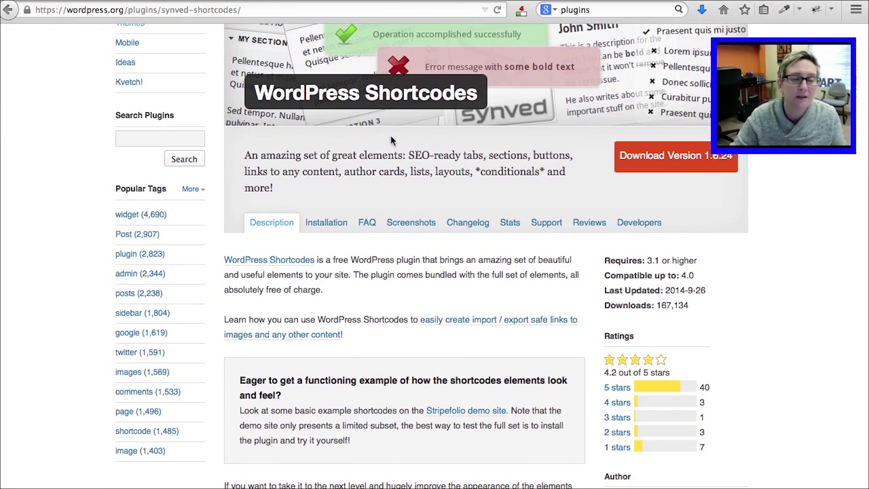
pyautogui.scroll(-4, 390, 135)
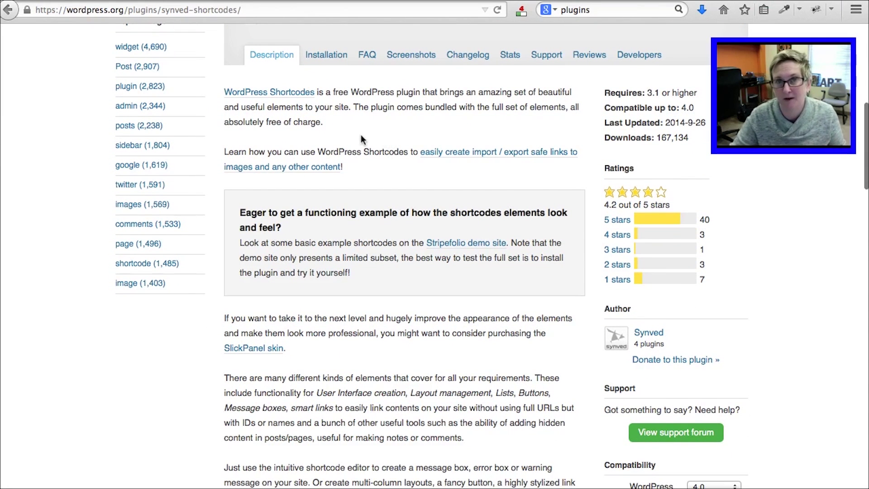
pyautogui.scroll(-3, 360, 135)
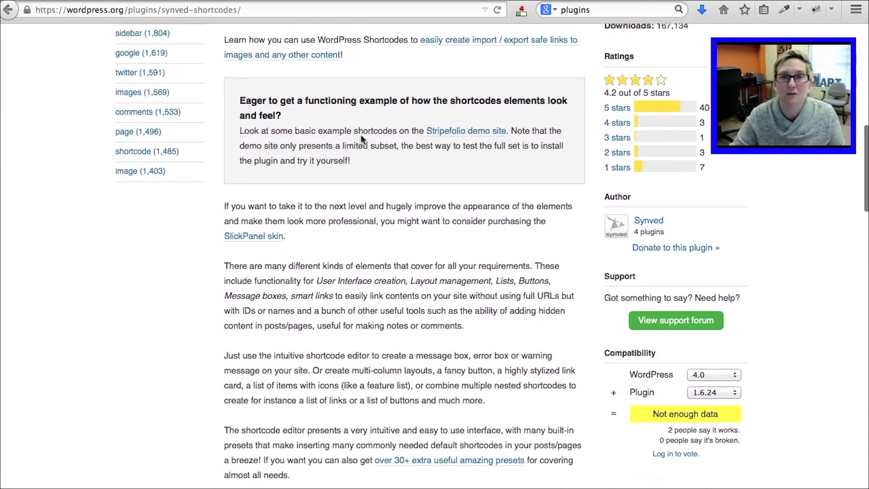
pyautogui.scroll(-2, 361, 134)
pyautogui.scroll(-4, 361, 135)
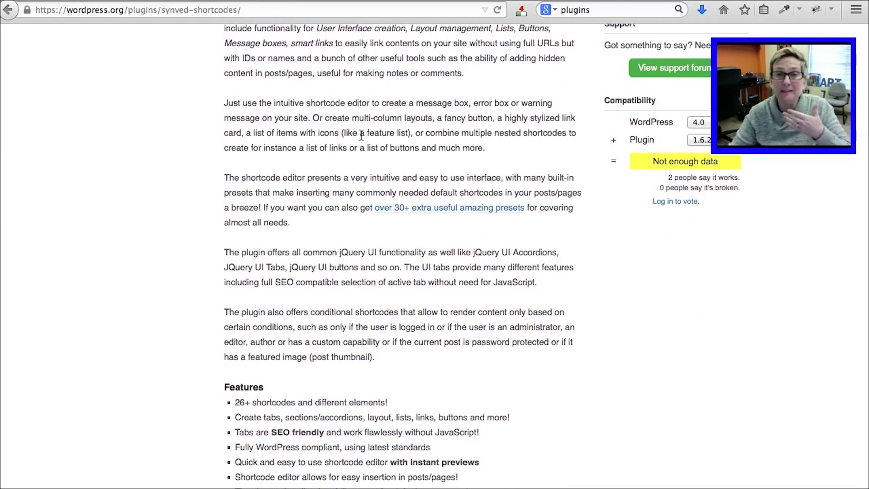
pyautogui.scroll(-12, 361, 135)
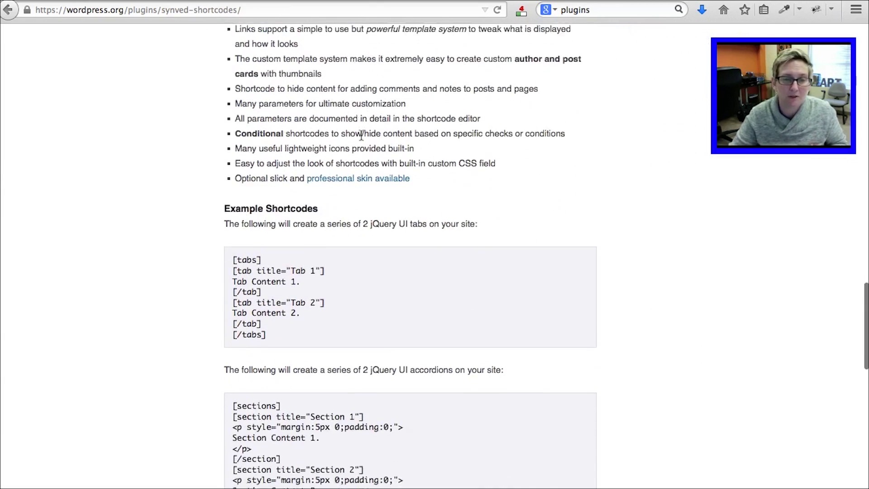
pyautogui.scroll(-5, 361, 135)
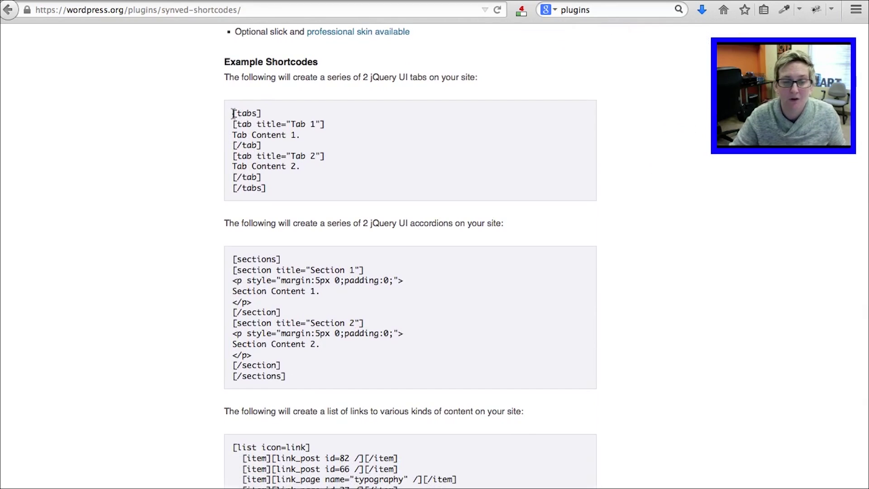
pyautogui.scroll(-10, 233, 113)
pyautogui.scroll(20, 234, 113)
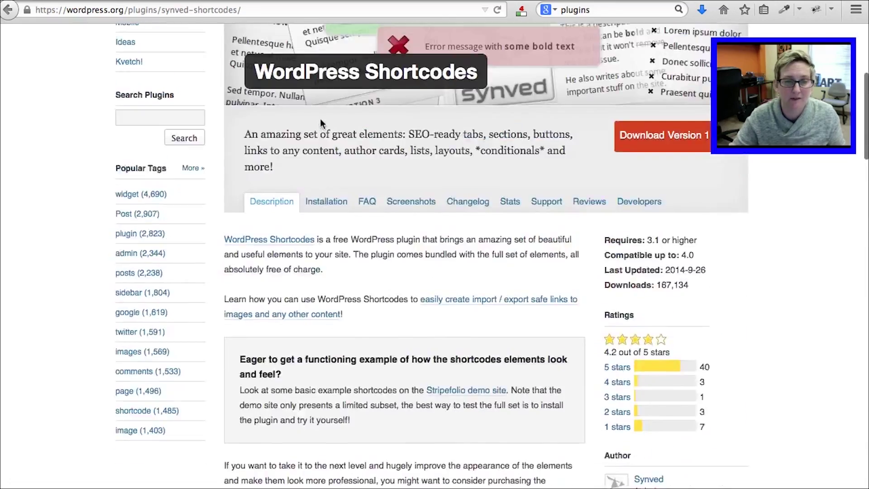
pyautogui.scroll(3, 319, 119)
pyautogui.click(412, 283)
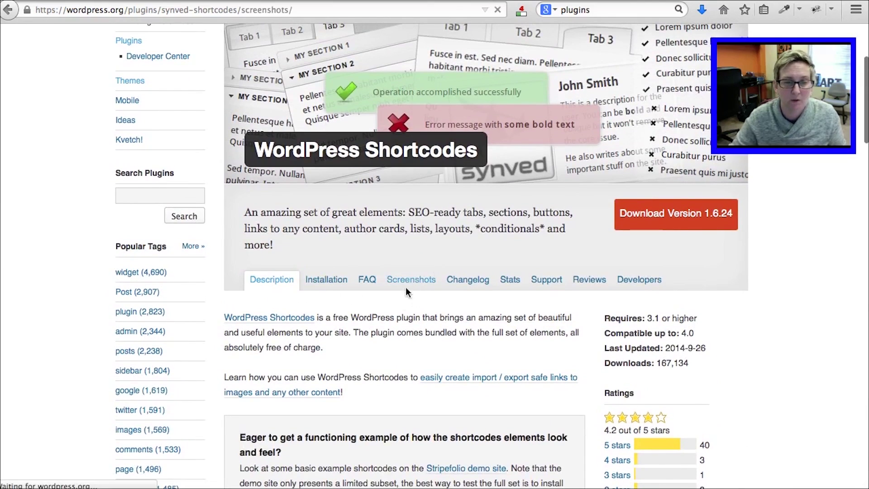
# View the first screenshot full size, then return to the description's Example Shortcodes.
pyautogui.scroll(-10, 390, 290)
pyautogui.scroll(7, 381, 291)
pyautogui.scroll(1, 316, 236)
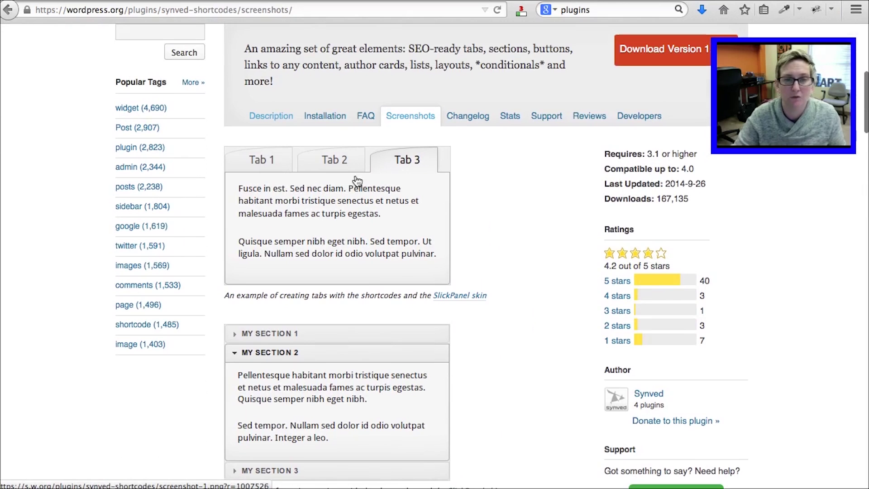
pyautogui.click(356, 180)
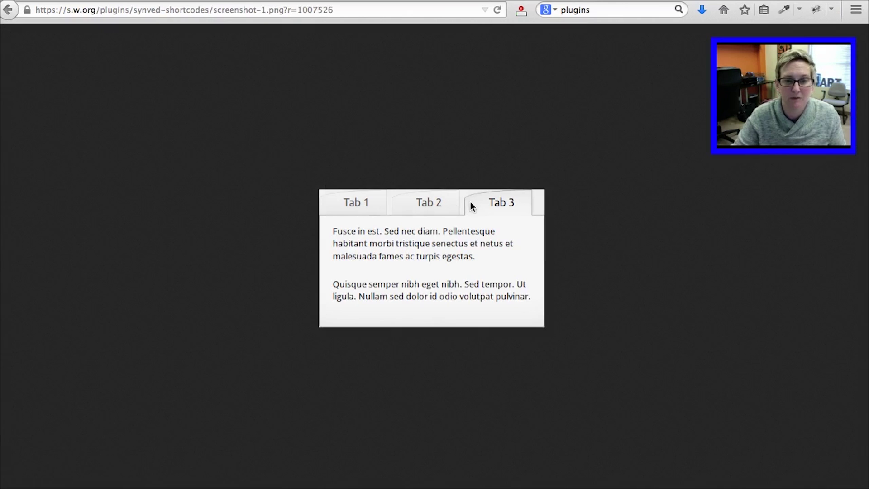
pyautogui.click(7, 8)
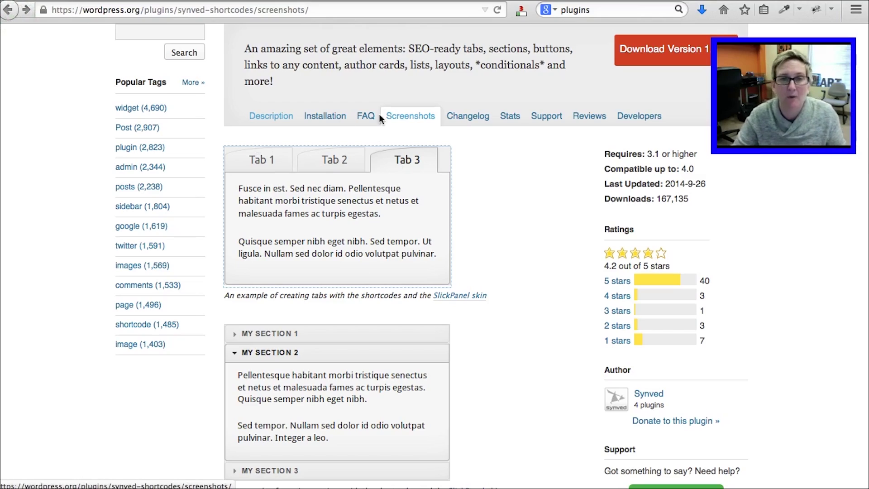
pyautogui.click(8, 10)
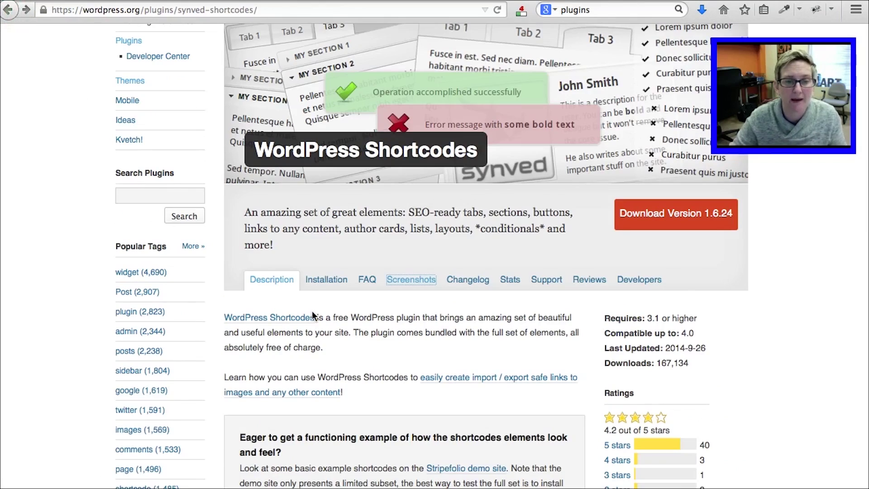
pyautogui.scroll(-15, 311, 293)
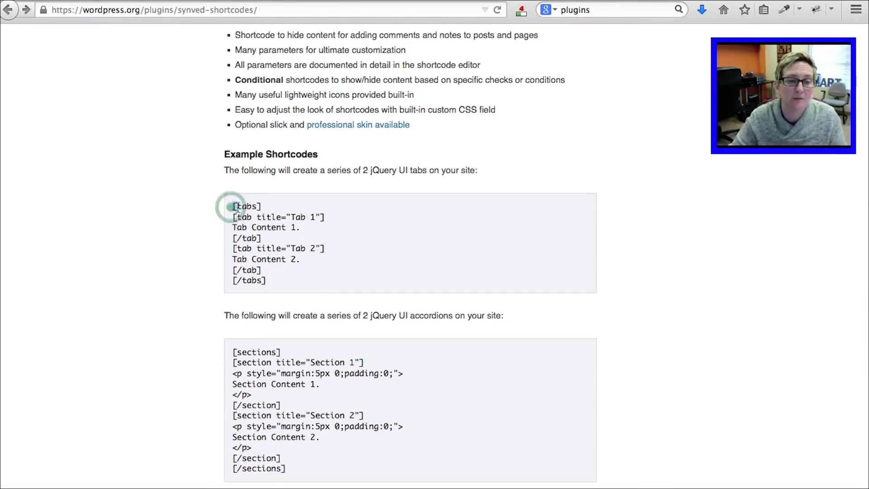
# Highlight the opening [tabs] shortcode in the Example Shortcodes code.
pyautogui.moveTo(234, 207); pyautogui.dragTo(266, 211)
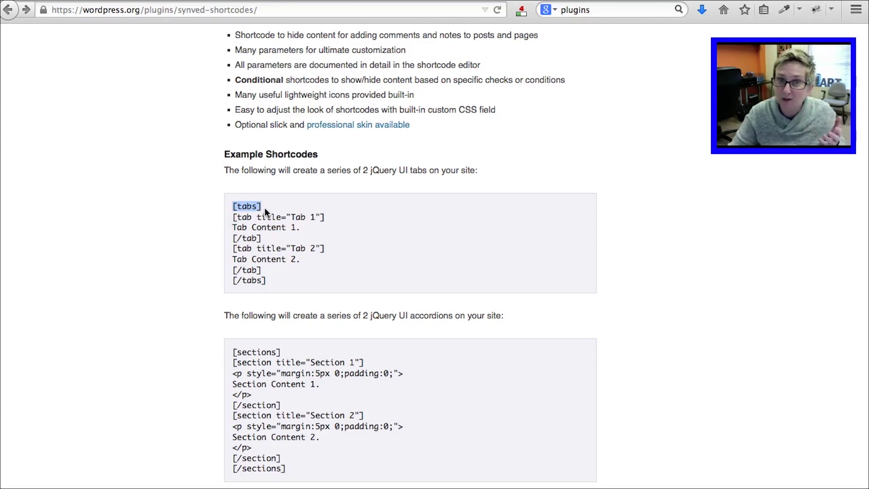
pyautogui.click(267, 217)
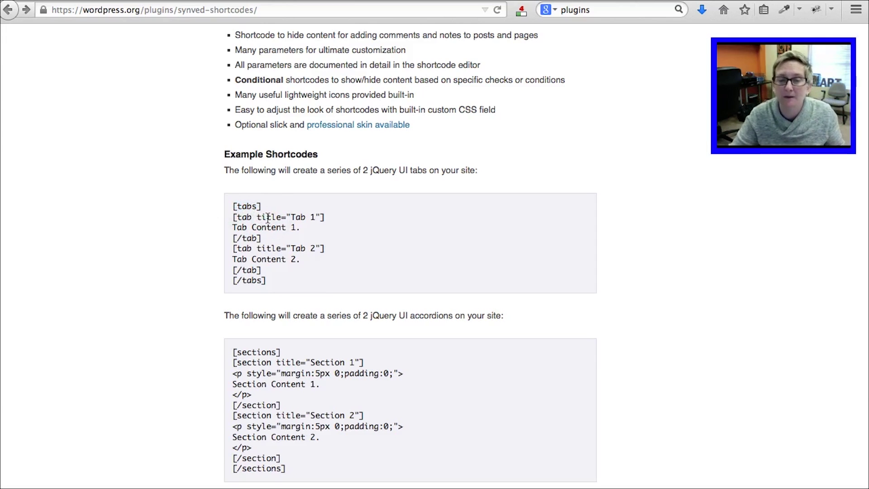
pyautogui.moveTo(233, 208); pyautogui.dragTo(261, 240)
pyautogui.click(261, 217)
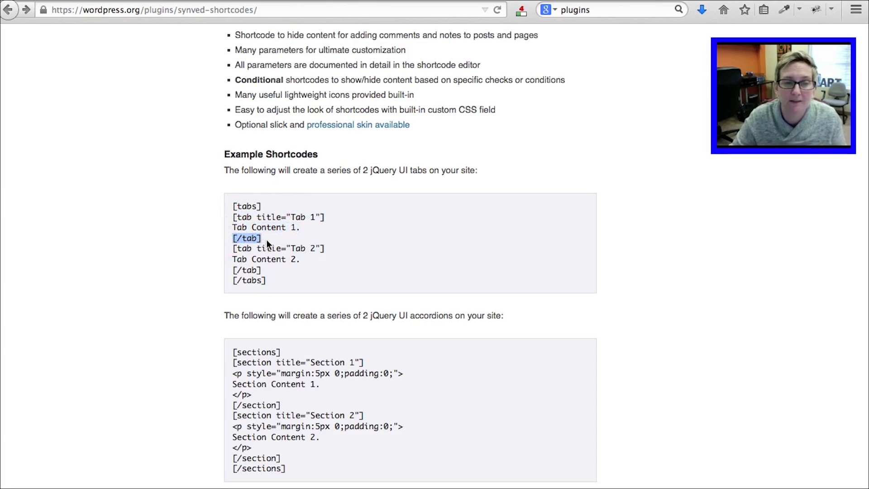
# Highlight the second tab block: its opening line, 'Tab Content 2.' and closing [/tab].
pyautogui.moveTo(233, 248); pyautogui.dragTo(326, 250)
pyautogui.moveTo(232, 260); pyautogui.dragTo(294, 264)
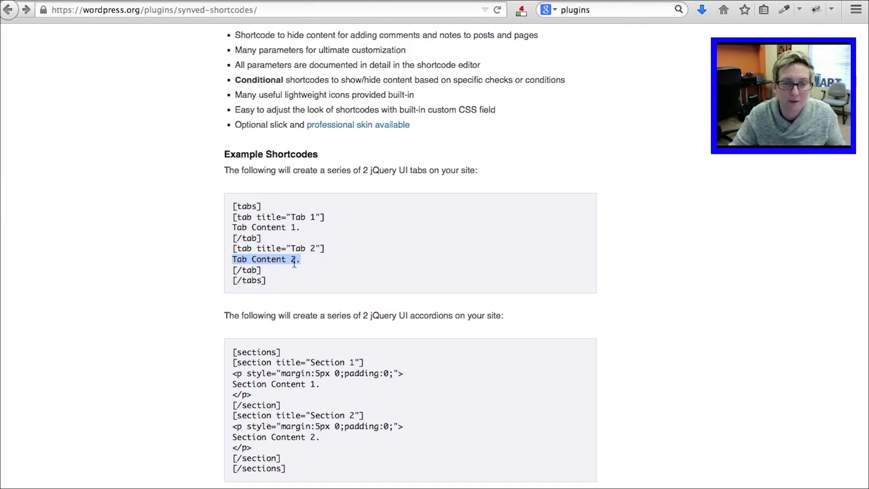
pyautogui.moveTo(233, 269); pyautogui.dragTo(274, 281)
pyautogui.click(236, 280)
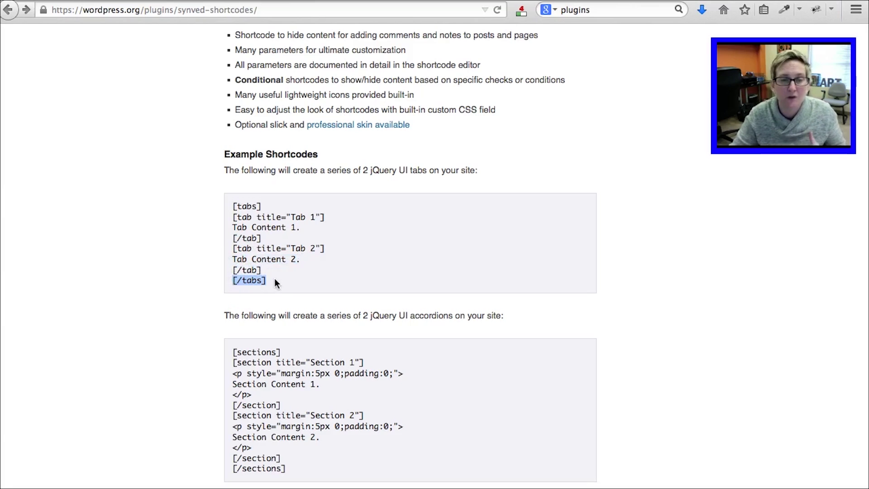
pyautogui.moveTo(265, 270); pyautogui.dragTo(231, 248)
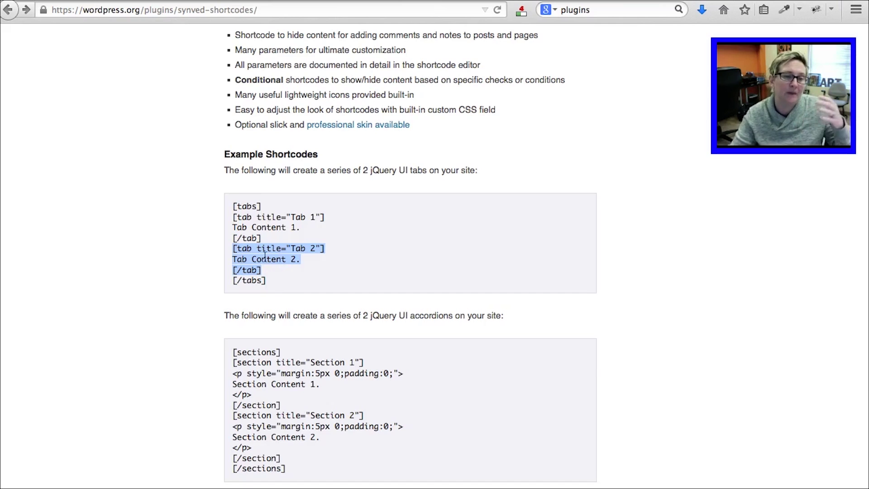
# Highlight the opening [tabs] line and the closing [/tabs] shortcode.
pyautogui.tripleClick(246, 207)
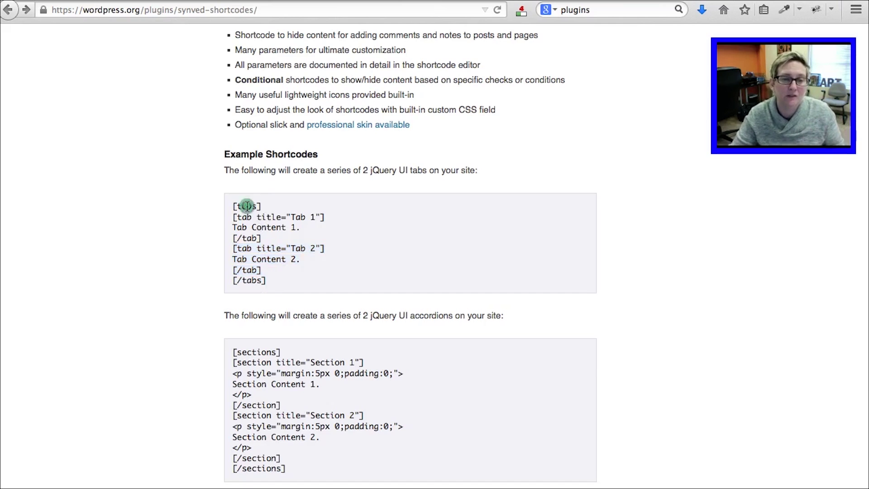
pyautogui.click(245, 282)
pyautogui.doubleClick(246, 281)
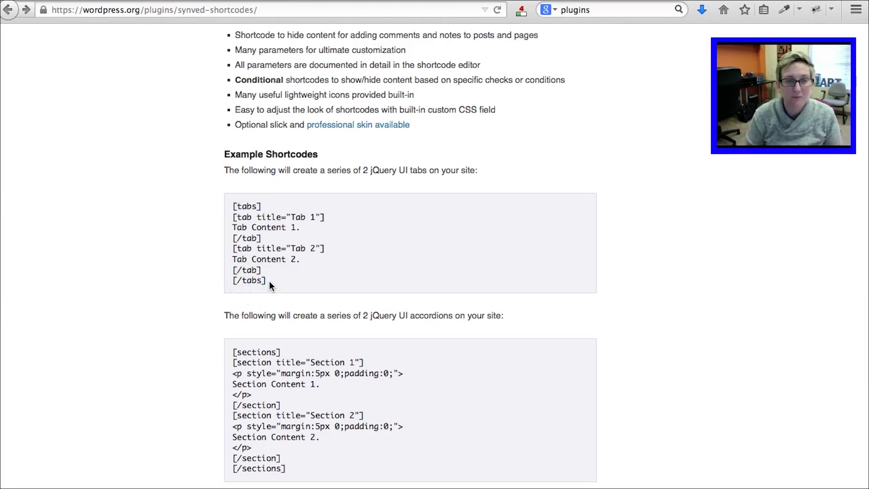
pyautogui.scroll(10, 277, 282)
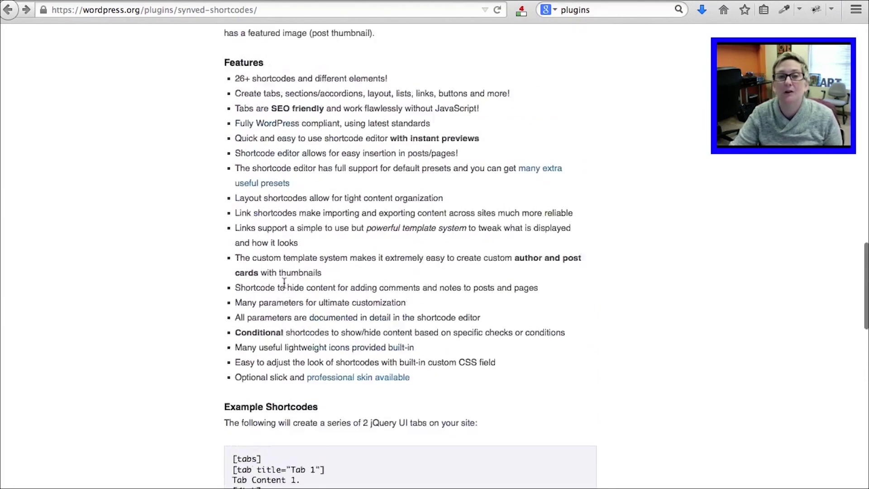
pyautogui.scroll(15, 284, 283)
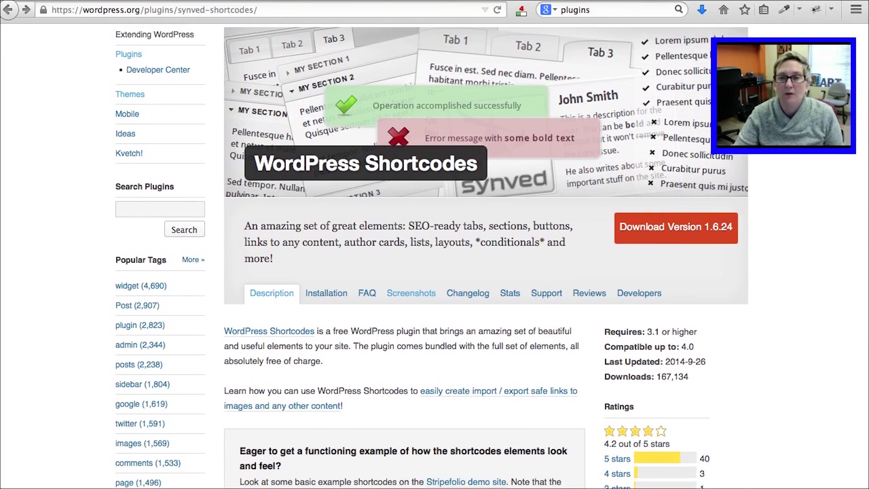
# Switch to the wpwed.com Widgets admin page and open Photo Gallery's Generate Shortcode page.
pyautogui.hotkey('ctrl', 'Tab')
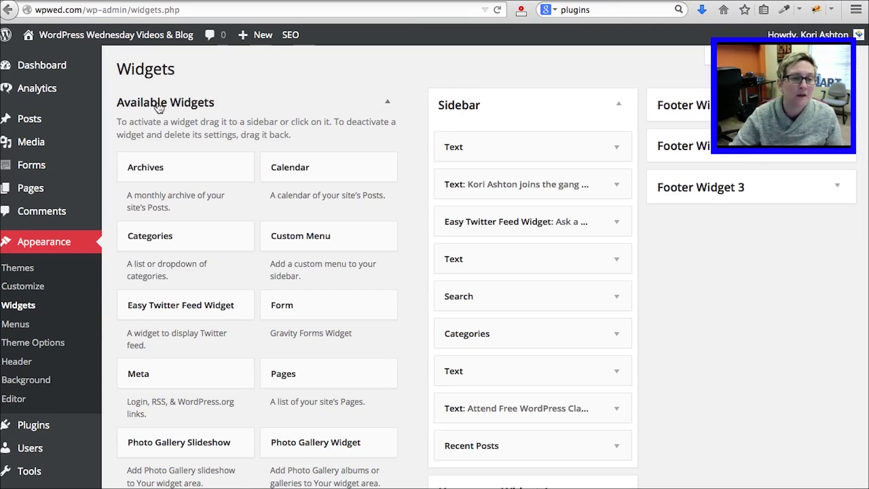
pyautogui.scroll(-7, 116, 273)
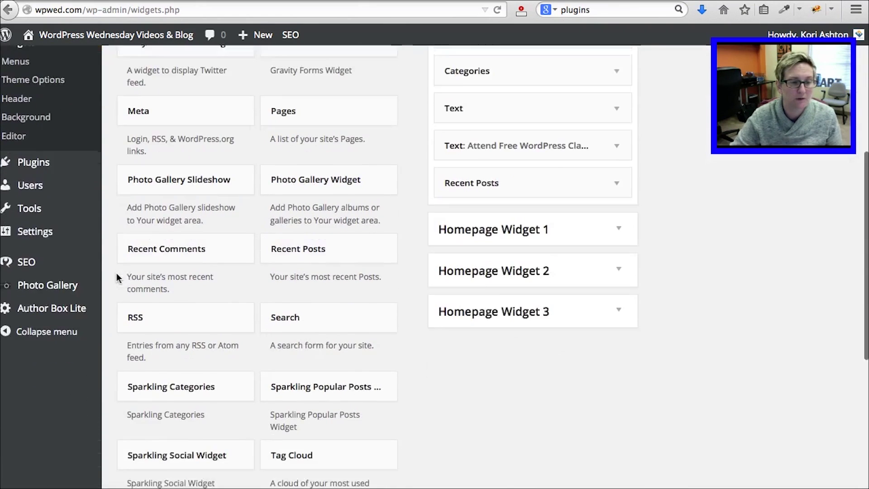
pyautogui.moveTo(54, 229)
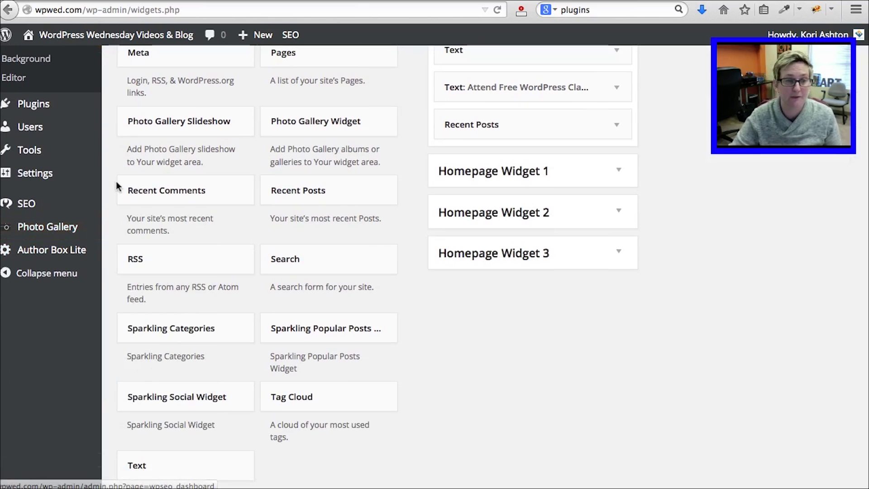
pyautogui.scroll(2, 113, 188)
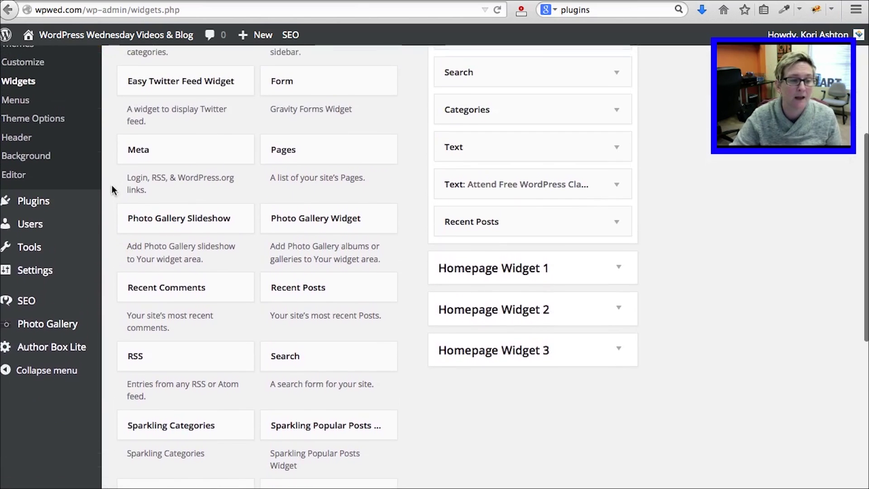
pyautogui.scroll(-3, 113, 188)
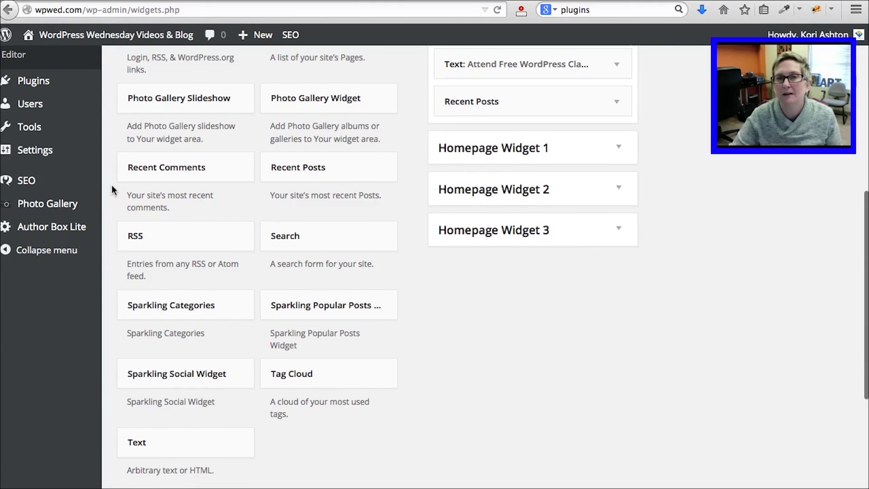
pyautogui.moveTo(50, 206)
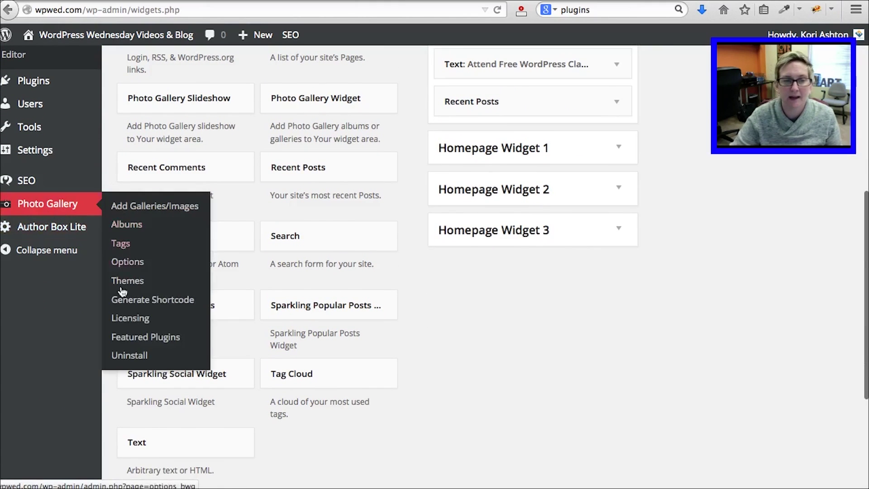
pyautogui.click(138, 305)
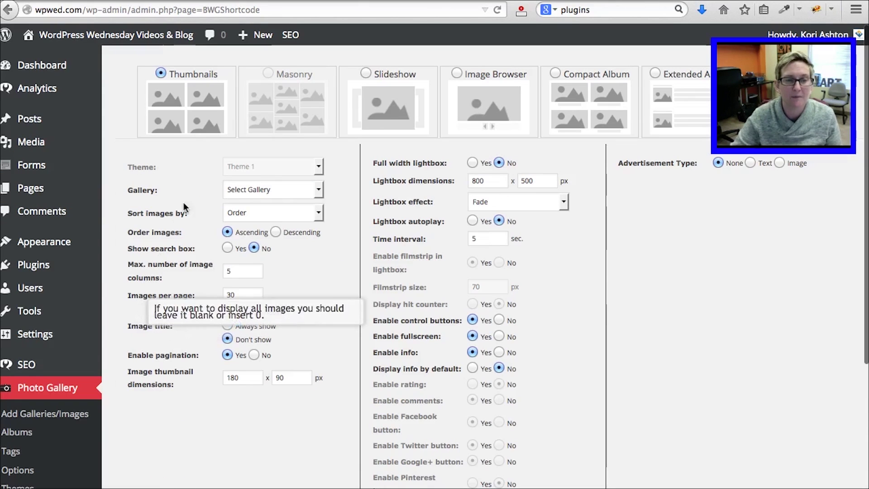
# Generate the shortcode for the 'test' gallery (id 3) and select it.
pyautogui.click(273, 190)
pyautogui.click(271, 212)
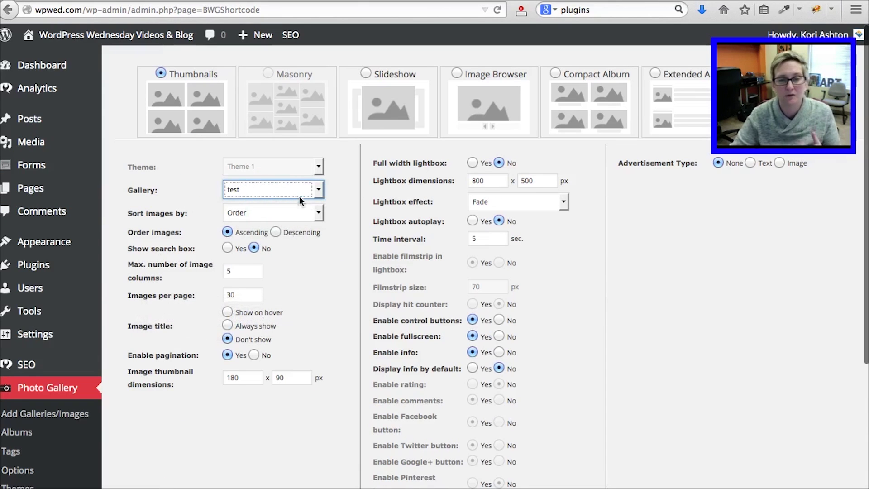
pyautogui.scroll(-5, 317, 262)
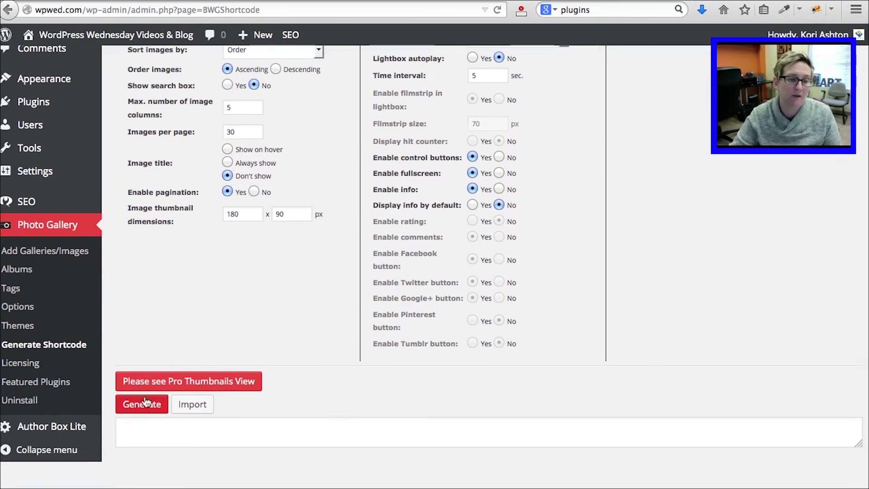
pyautogui.click(146, 415)
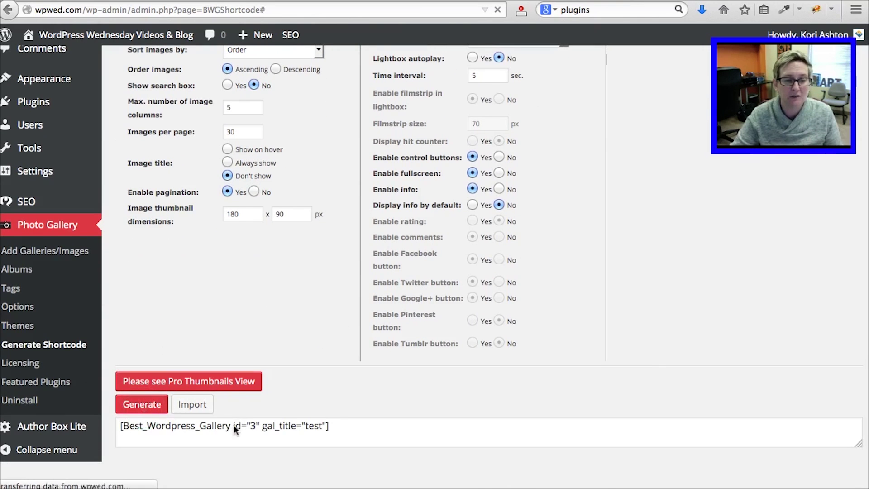
pyautogui.click(233, 425)
pyautogui.tripleClick(184, 425)
pyautogui.hotkey('ctrl', 'c')
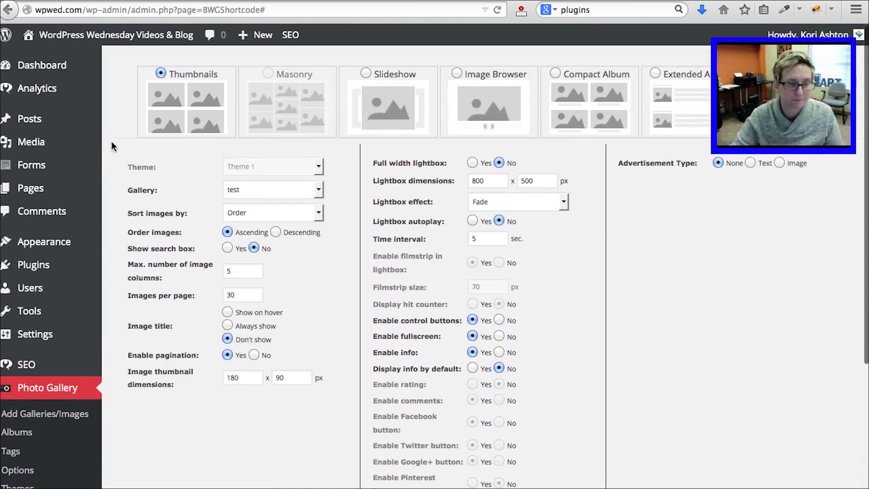
# Open Another Page for editing and paste the gallery shortcode above its content.
pyautogui.moveTo(68, 187)
pyautogui.click(113, 189)
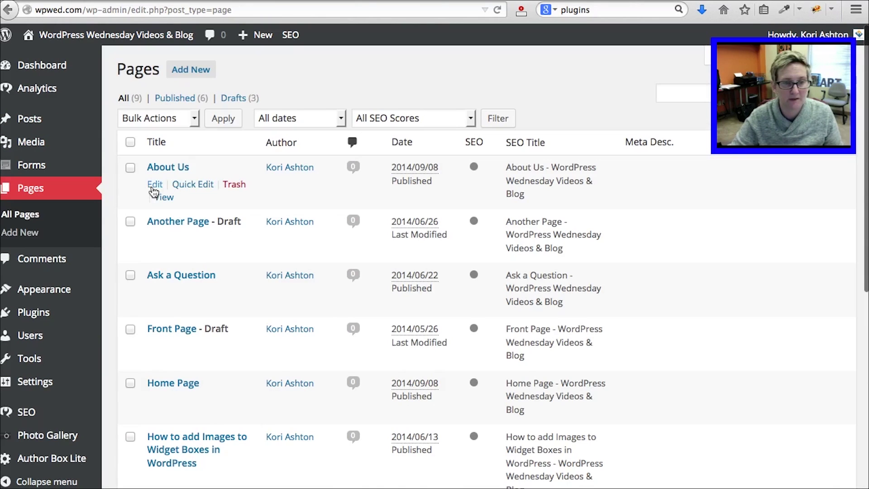
pyautogui.click(180, 223)
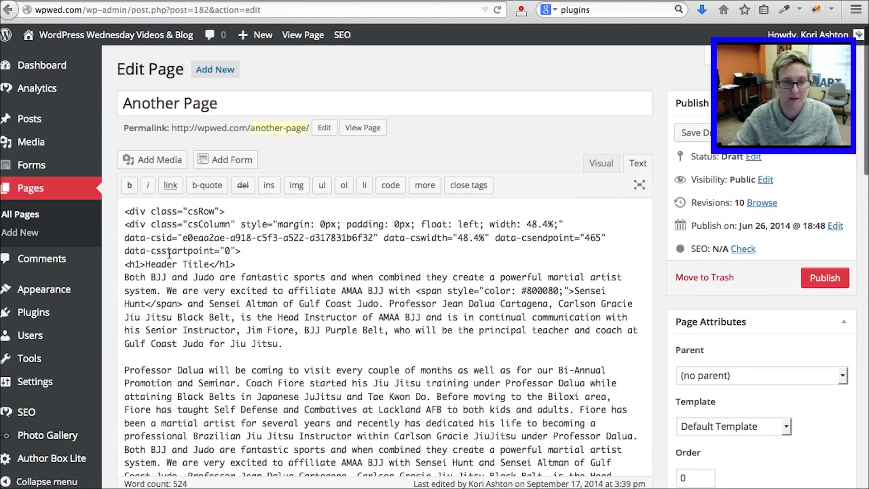
pyautogui.click(126, 211)
pyautogui.press('Return')
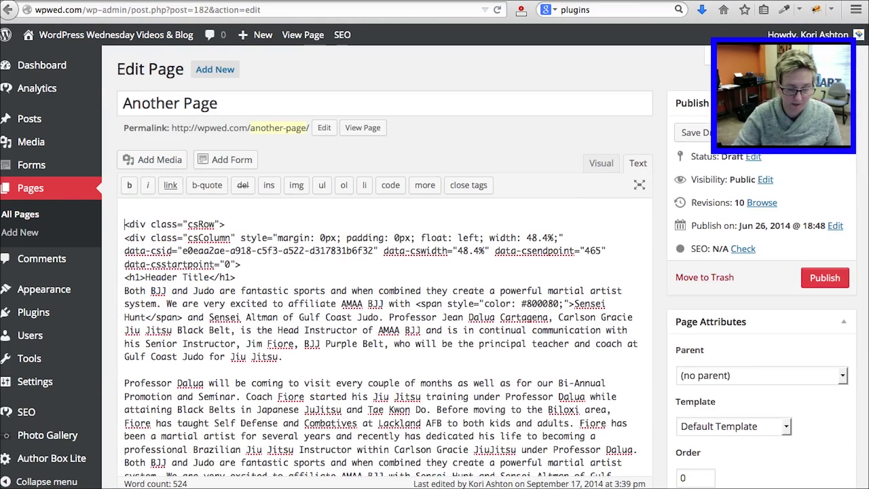
pyautogui.hotkey('ctrl', 'v')
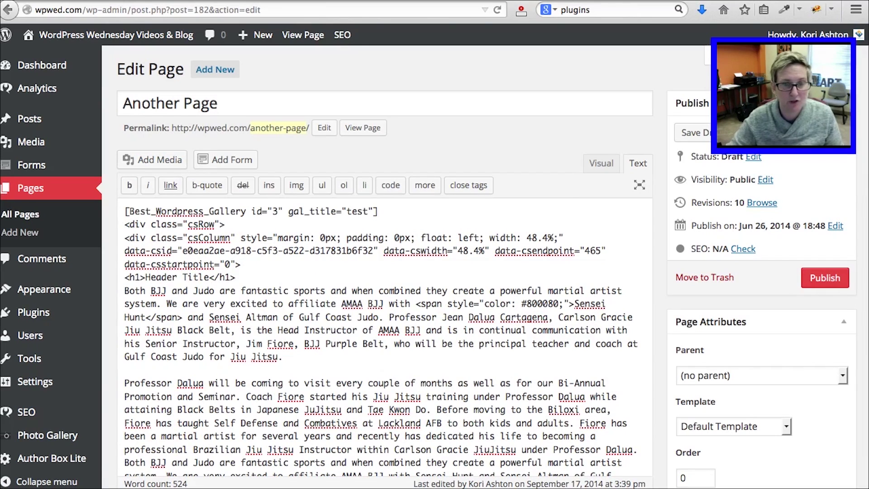
# Check the page in Visual view, then delete the pasted shortcode line.
pyautogui.tripleClick(212, 212)
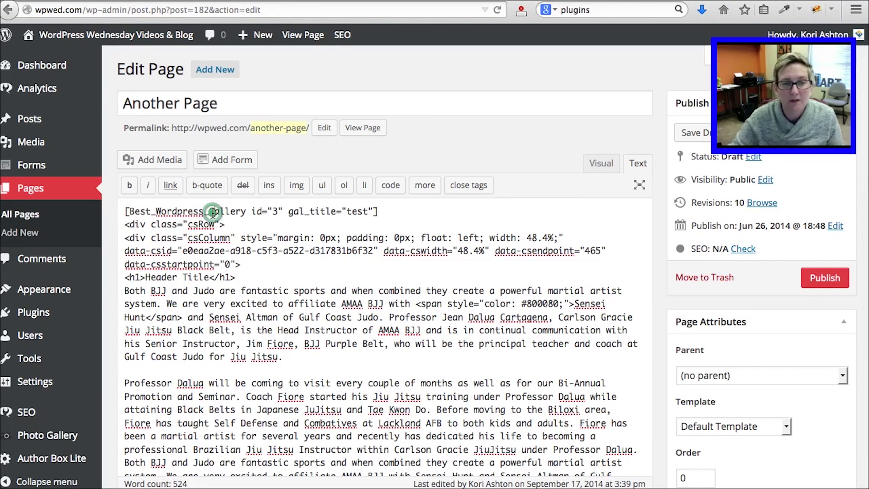
pyautogui.click(636, 164)
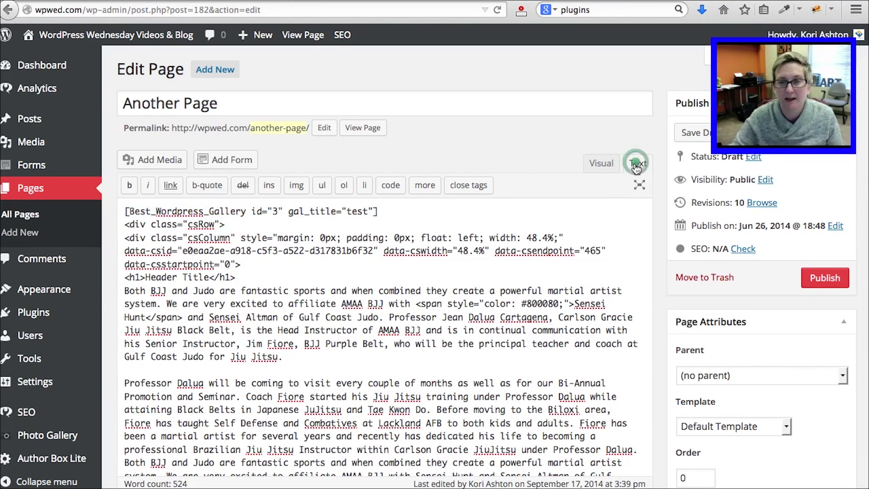
pyautogui.click(601, 163)
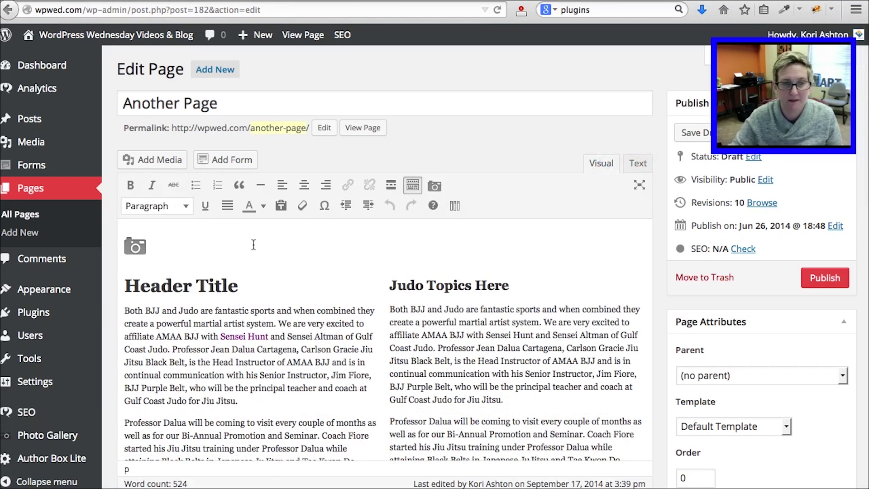
pyautogui.click(637, 163)
pyautogui.tripleClick(213, 204)
pyautogui.hotkey('ctrl', 'c')
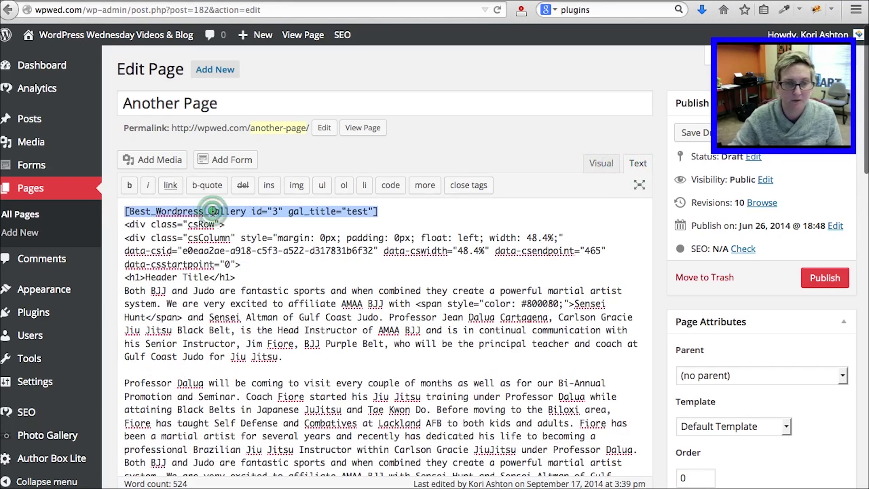
pyautogui.press('BackSpace')
pyautogui.click(601, 163)
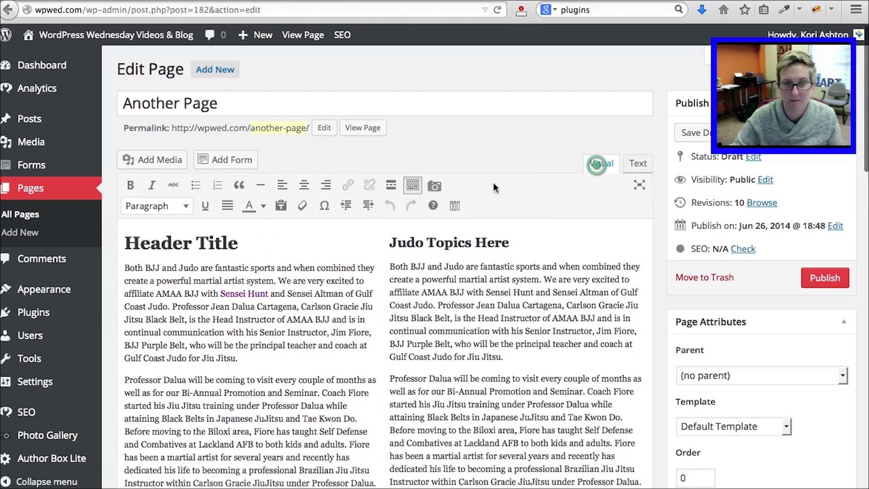
pyautogui.click(637, 164)
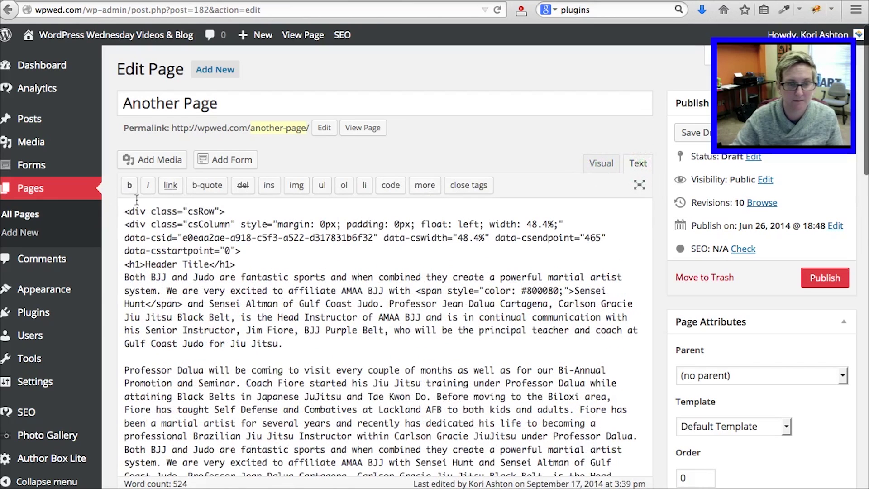
# Paste [Best_Wordpress_Gallery id="3" gal_title="test"] on a new empty first line and verify it.
pyautogui.click(122, 209)
pyautogui.press('Return')
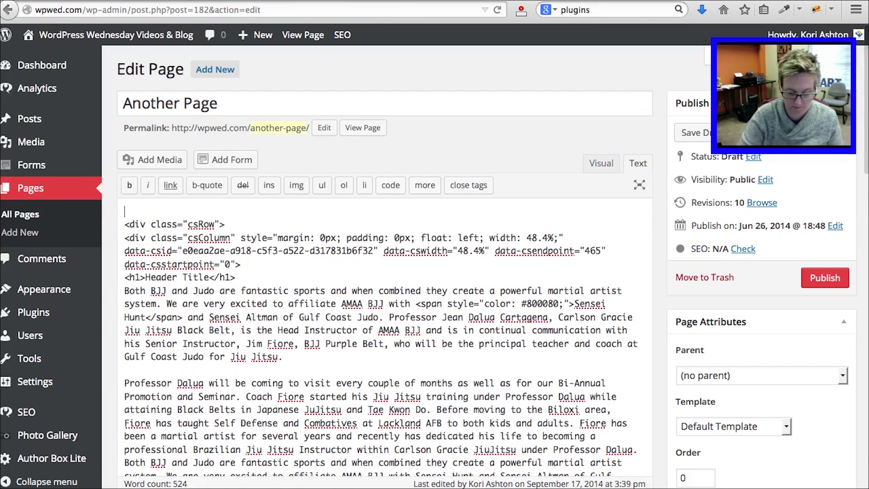
pyautogui.press('Up')
pyautogui.hotkey('ctrl', 'v')
pyautogui.click(602, 166)
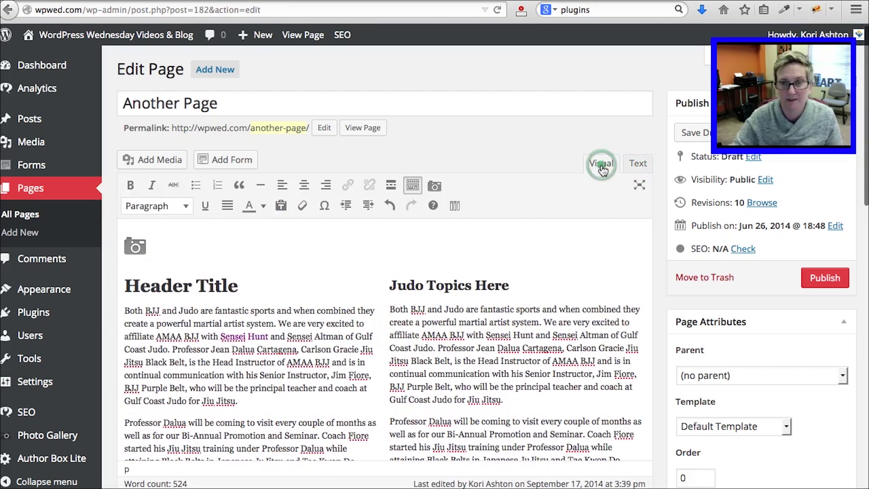
pyautogui.click(636, 164)
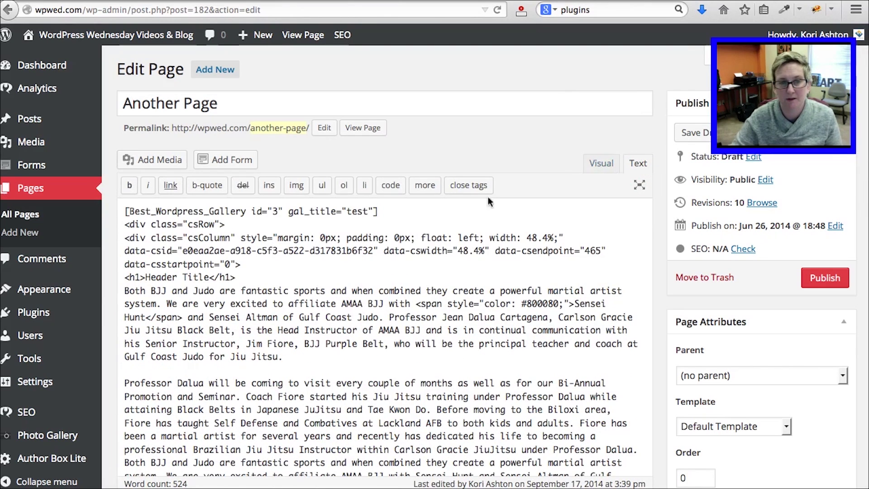
pyautogui.tripleClick(352, 211)
pyautogui.click(352, 211)
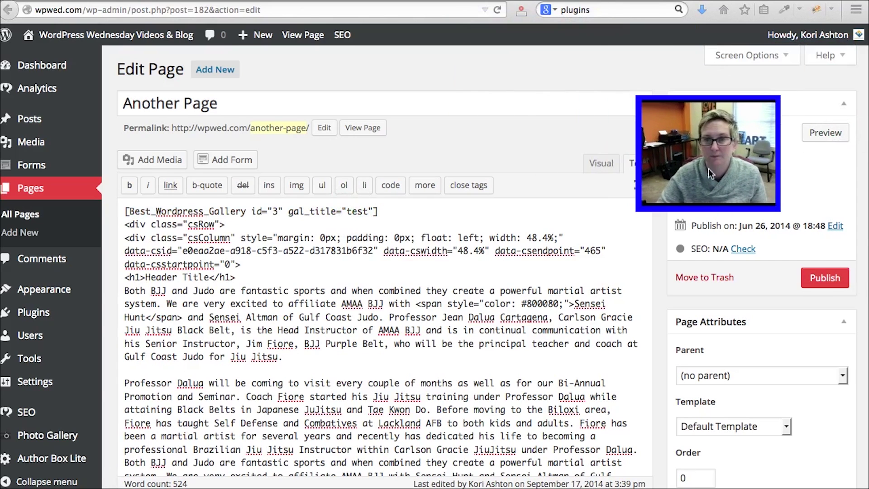
# Preview the draft page and test the lightbox by enlarging and closing the first gallery photo.
pyautogui.click(825, 132)
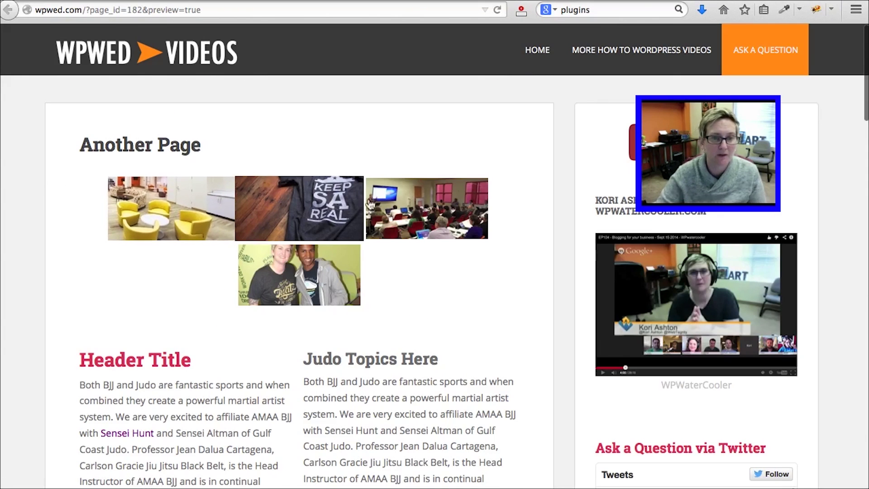
pyautogui.click(206, 212)
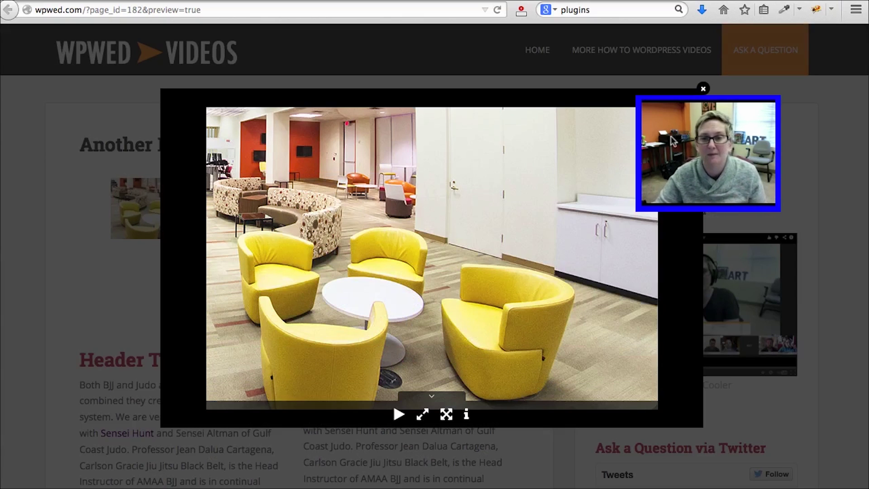
pyautogui.click(703, 89)
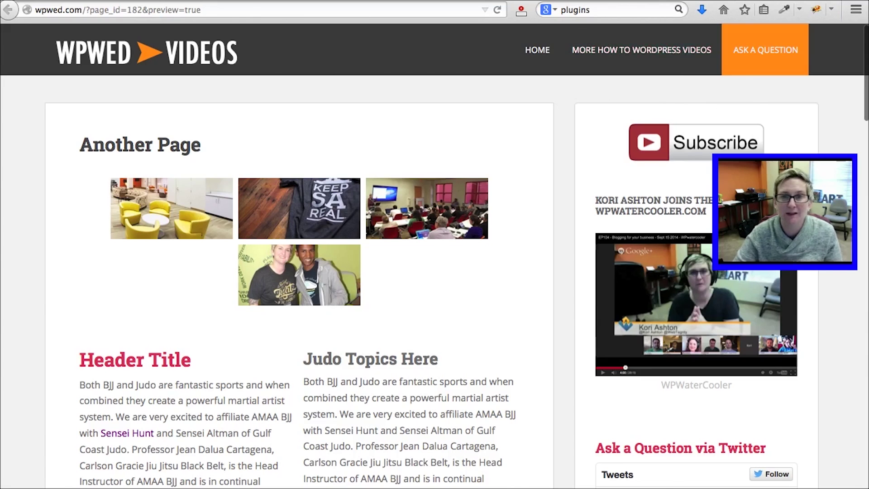
pyautogui.press('super+w')
# Back in the editor, select the shortcode's gallery id value 3.
pyautogui.doubleClick(331, 211)
pyautogui.tripleClick(331, 211)
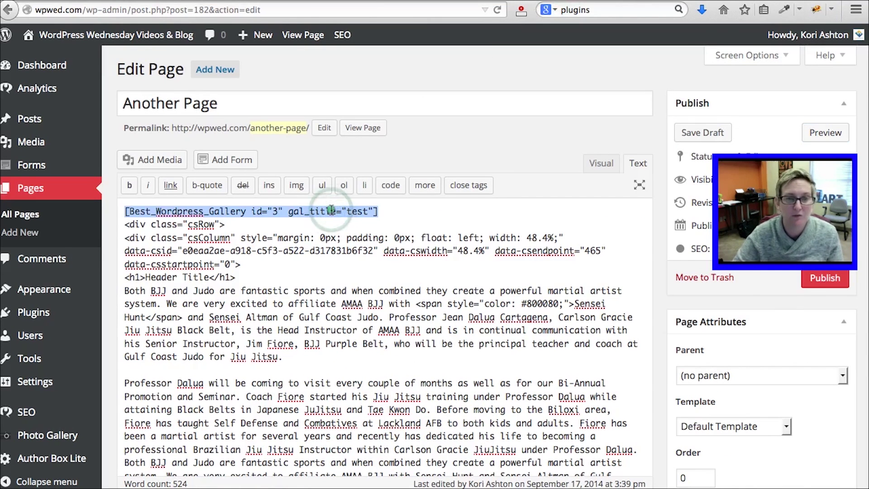
pyautogui.click(266, 213)
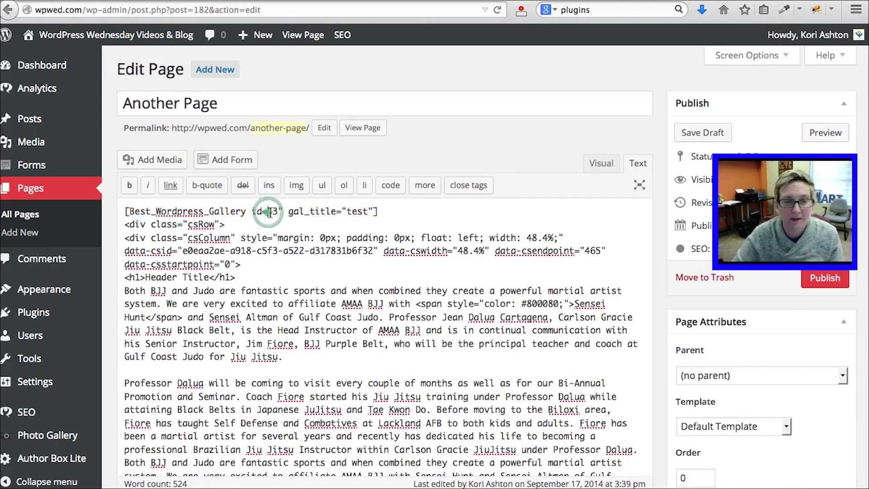
pyautogui.doubleClick(274, 212)
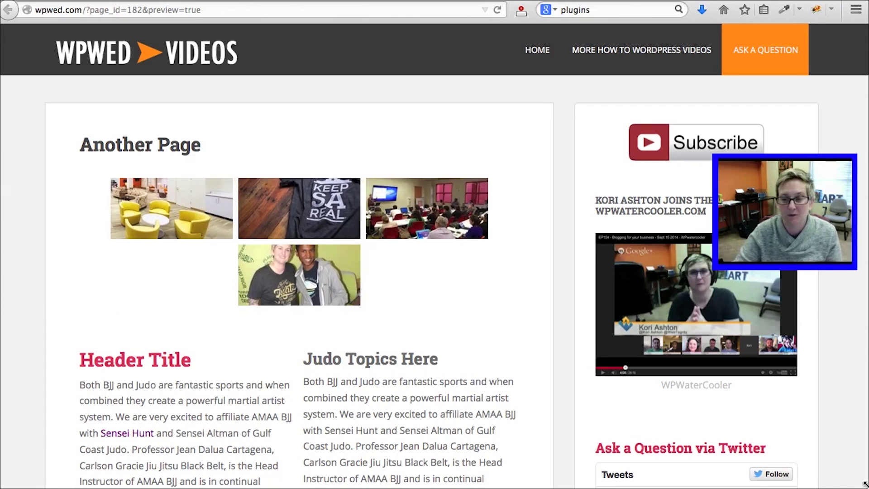
pyautogui.moveTo(864, 483)
pyautogui.mouseDown()
pyautogui.moveTo(723, 473)
pyautogui.moveTo(326, 475)
pyautogui.moveTo(866, 485)
pyautogui.mouseUp()
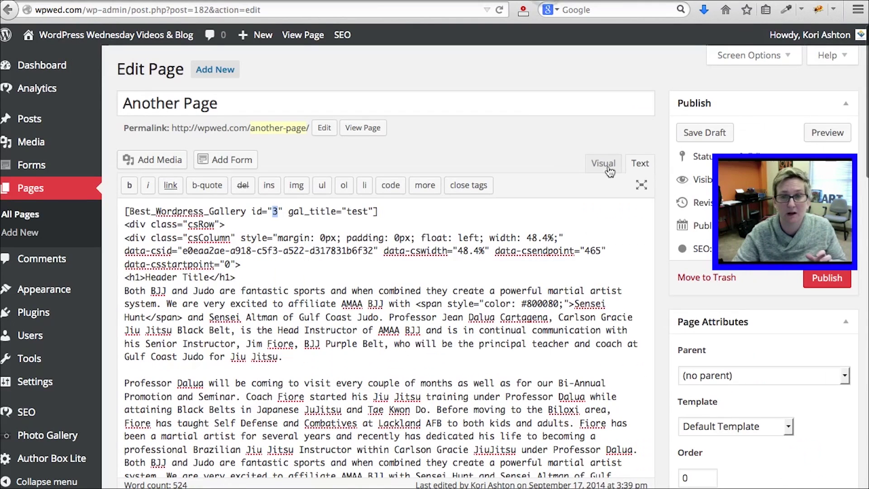
# Delete the gallery shortcode line from Another Page and save the draft.
pyautogui.tripleClick(331, 213)
pyautogui.hotkey('ctrl', 'c')
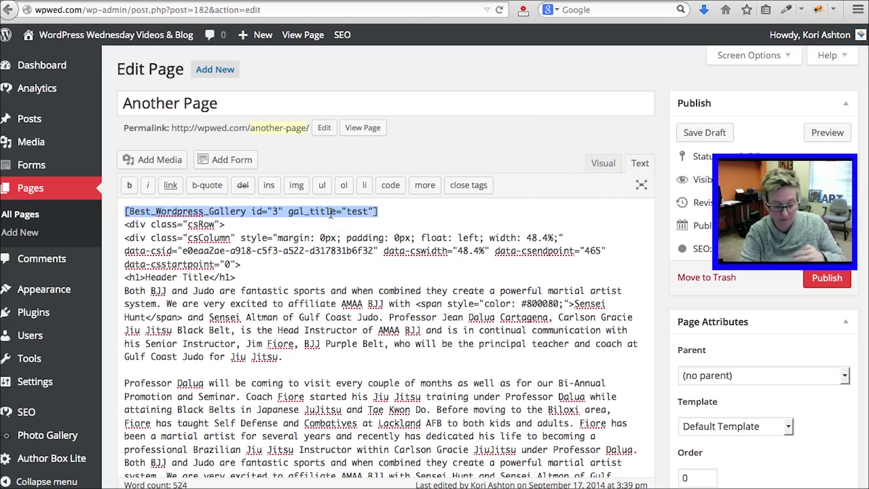
pyautogui.press('BackSpace')
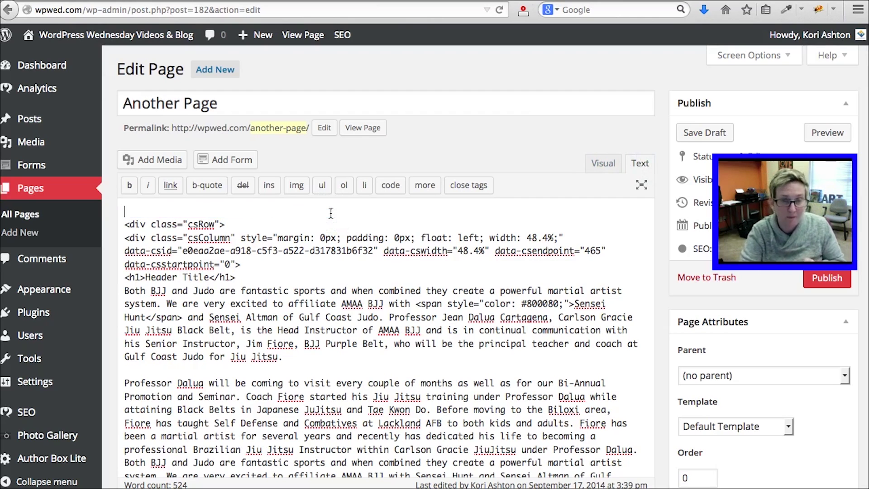
pyautogui.click(713, 141)
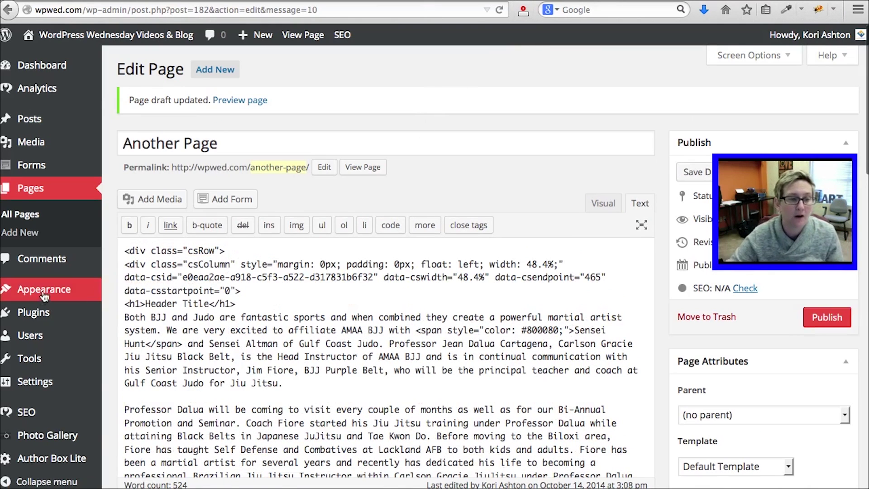
# Go to Appearance > Widgets and scroll the widget list.
pyautogui.moveTo(54, 290)
pyautogui.click(126, 331)
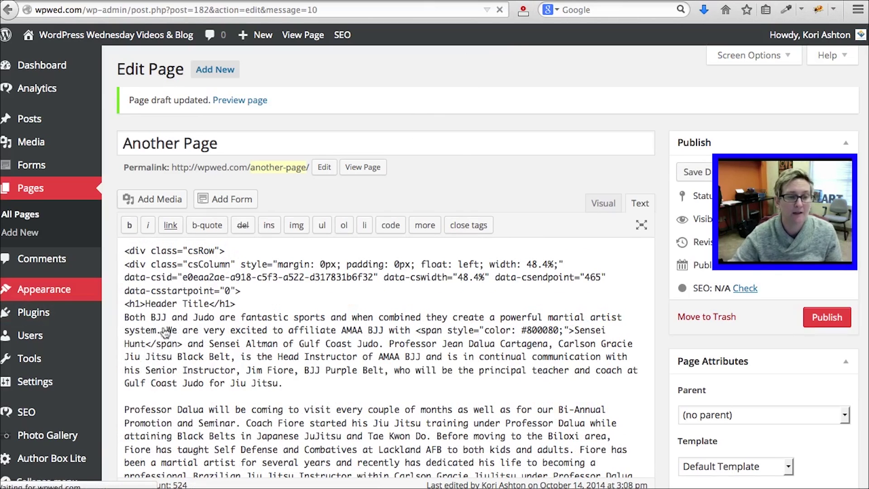
pyautogui.scroll(-10, 317, 218)
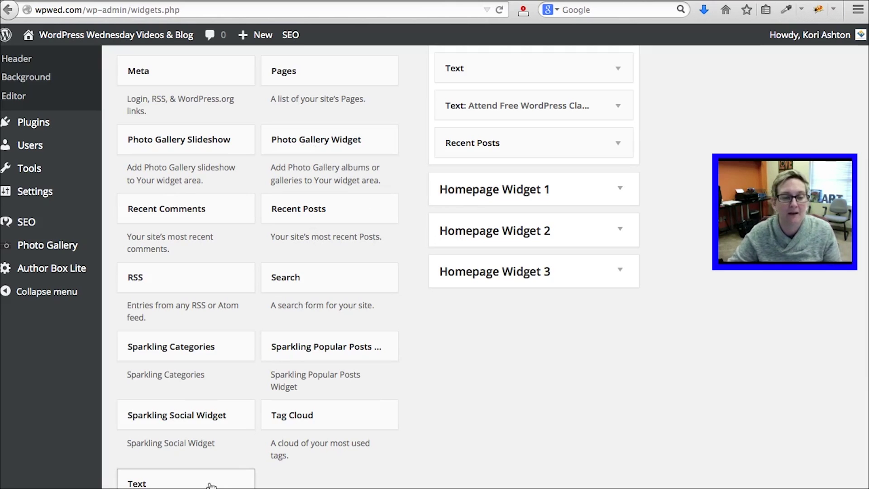
# Add a Text widget with the gallery shortcode below Recent Posts, save it, and visit the homepage.
pyautogui.moveTo(210, 485); pyautogui.dragTo(545, 177)
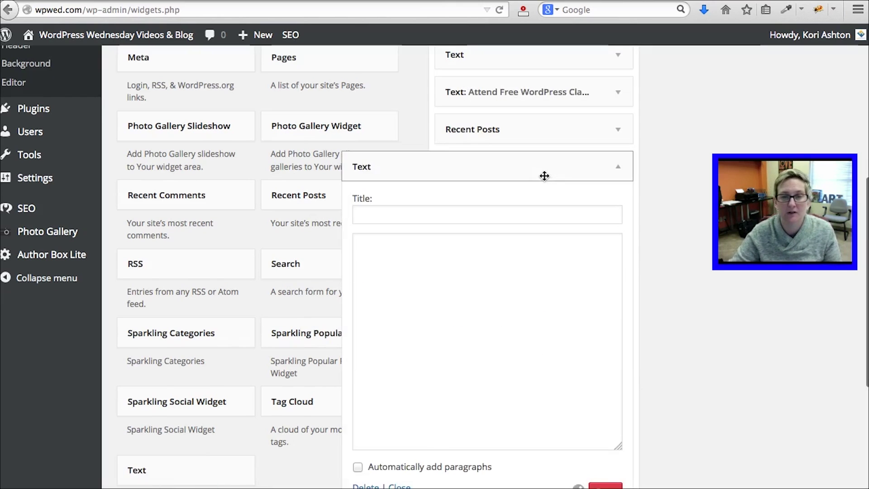
pyautogui.click(520, 282)
pyautogui.hotkey('ctrl', 'v')
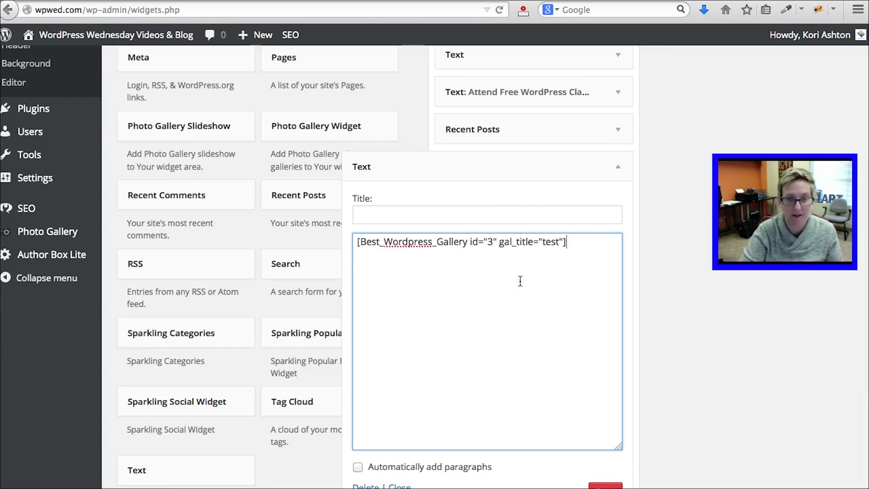
pyautogui.scroll(-3, 617, 448)
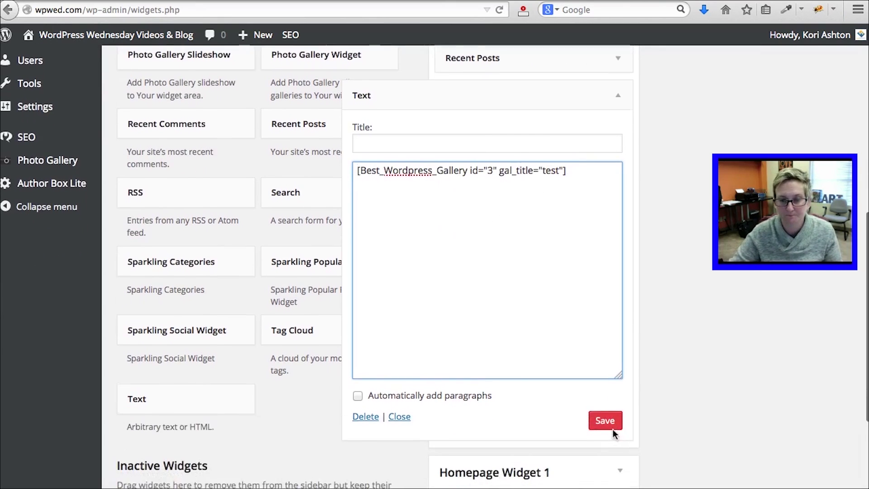
pyautogui.click(603, 413)
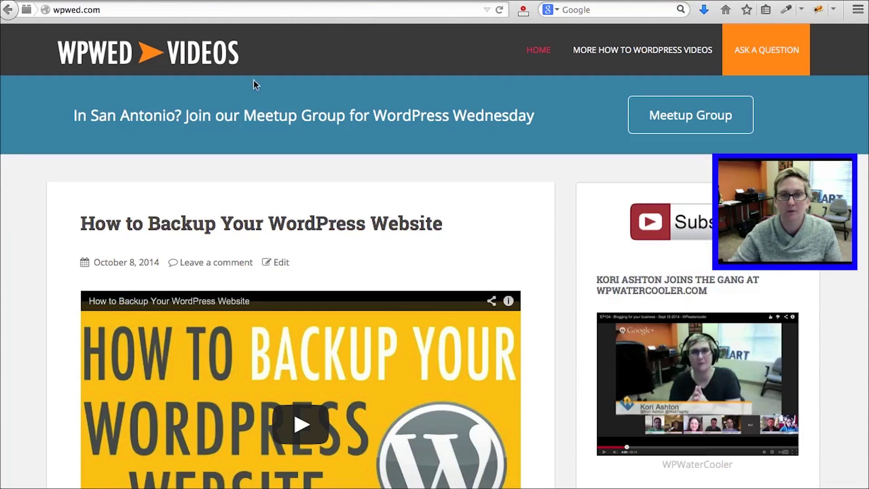
pyautogui.click(247, 66)
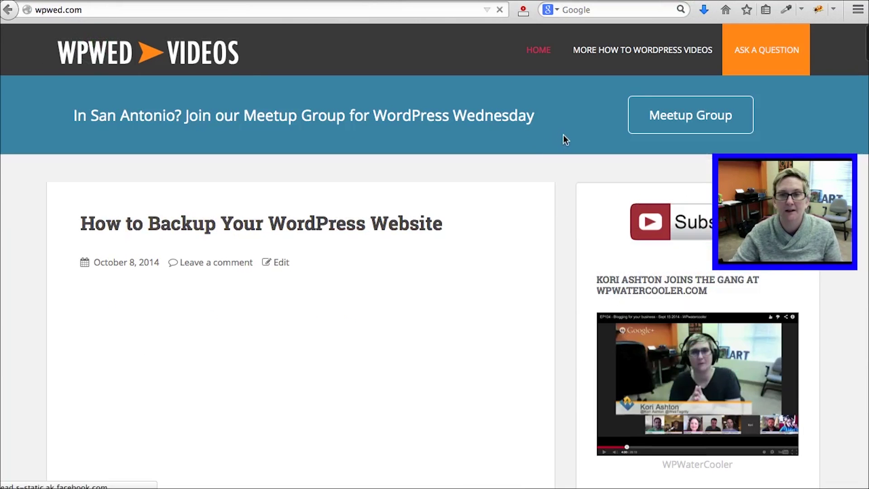
# Scroll the homepage to the sidebar bottom, where the shortcode shows as plain text.
pyautogui.scroll(-10, 564, 136)
pyautogui.scroll(-12, 564, 135)
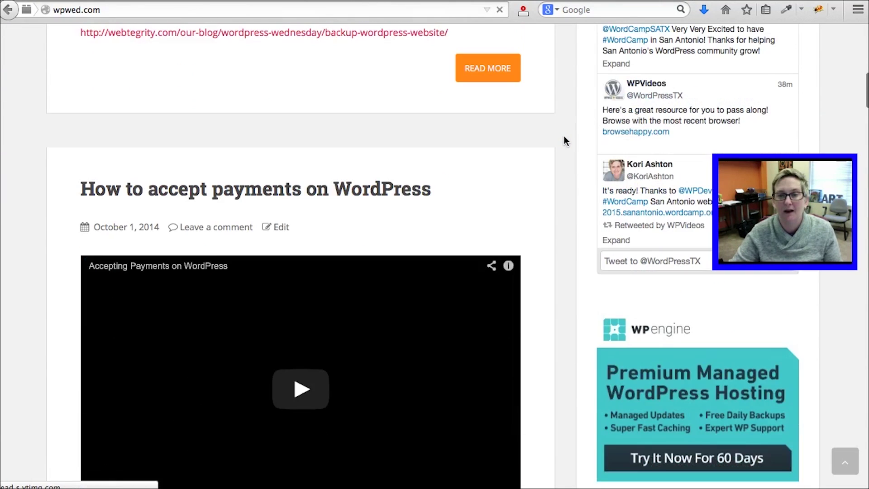
pyautogui.scroll(-6, 564, 136)
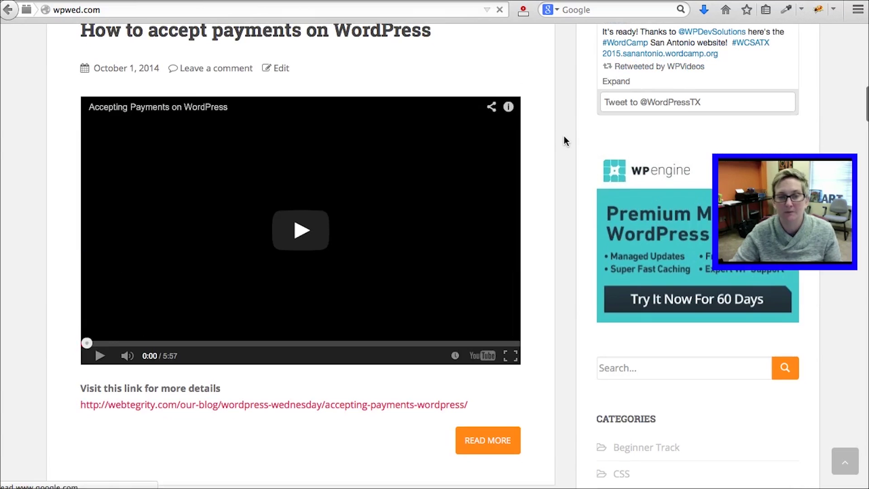
pyautogui.scroll(-14, 564, 141)
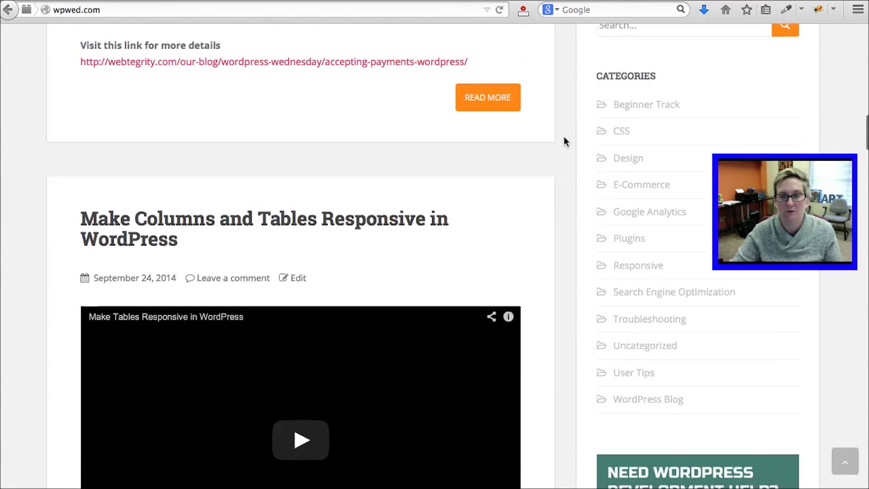
pyautogui.scroll(-20, 564, 141)
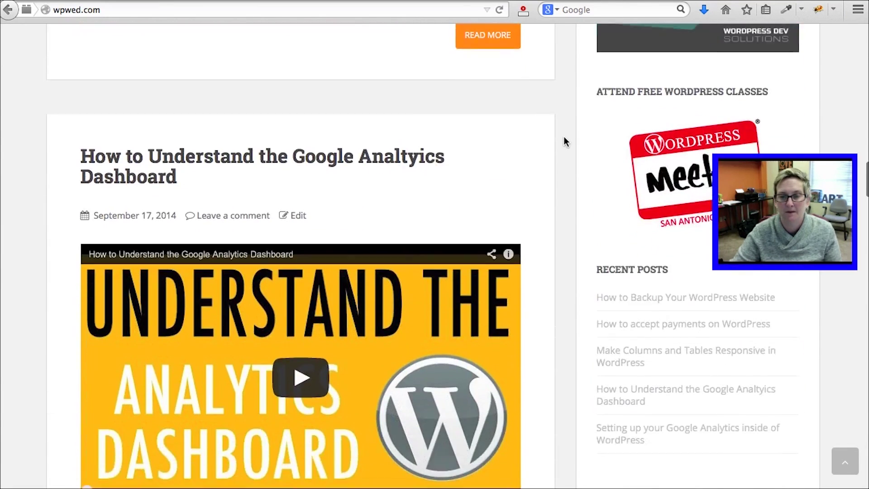
pyautogui.scroll(-9, 564, 141)
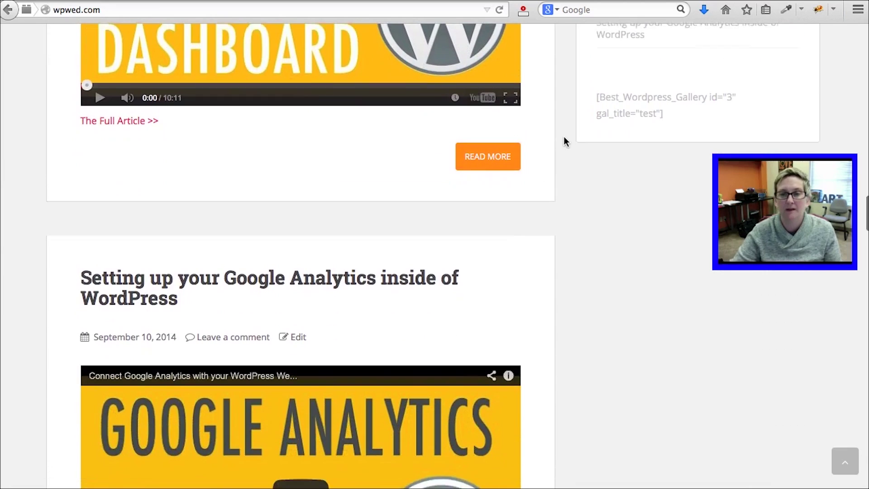
pyautogui.scroll(1, 564, 141)
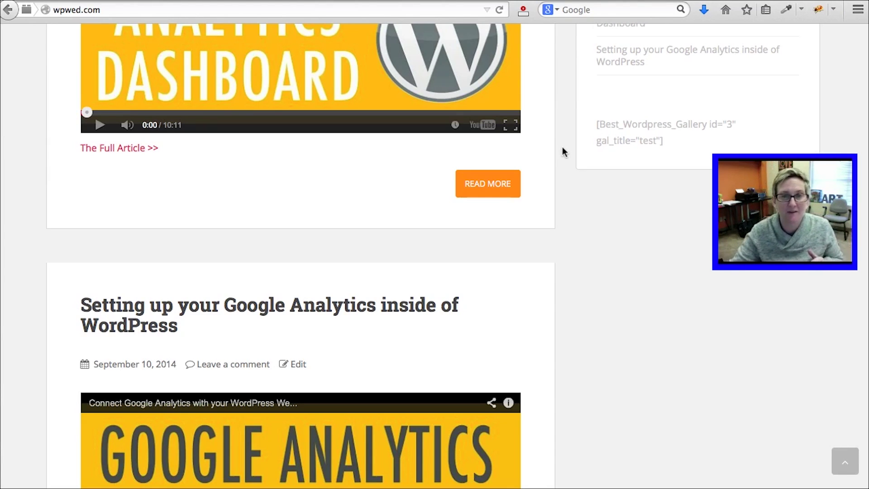
# Bring the TextEdit notes forward and select the add_filter('widget_text', 'do_shortcode'); code.
pyautogui.press('super+Tab')
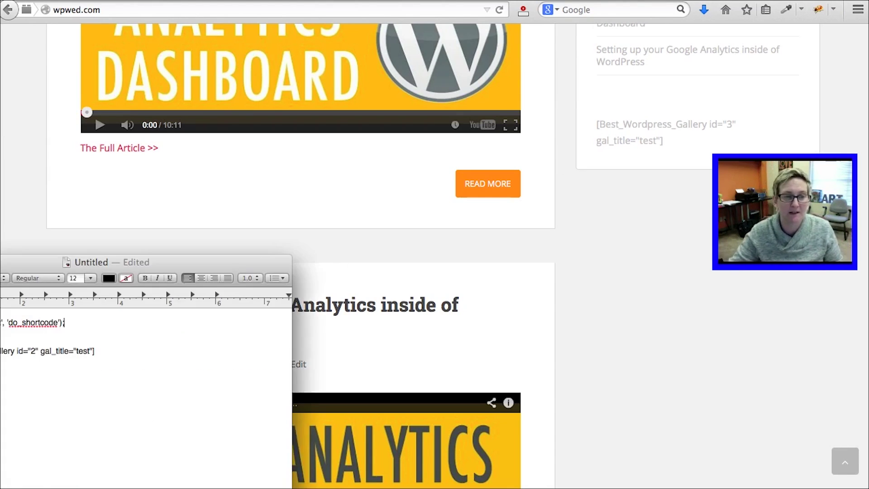
pyautogui.moveTo(32, 312); pyautogui.dragTo(161, 179)
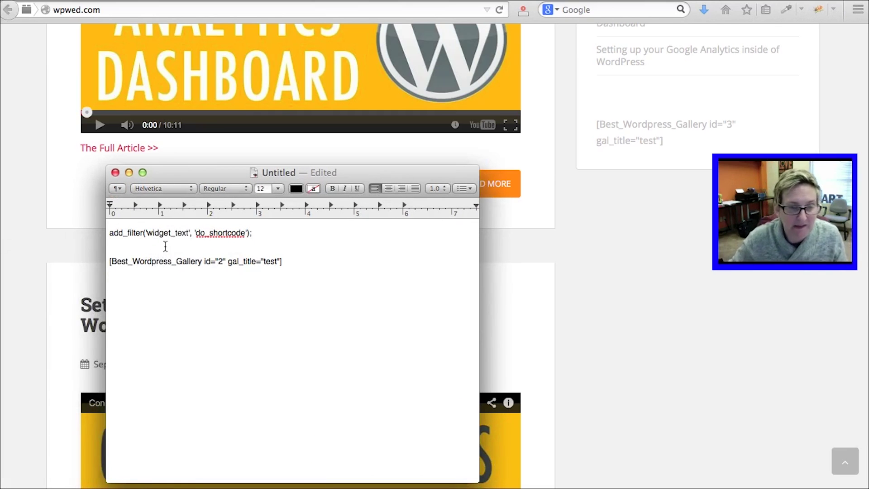
pyautogui.tripleClick(162, 234)
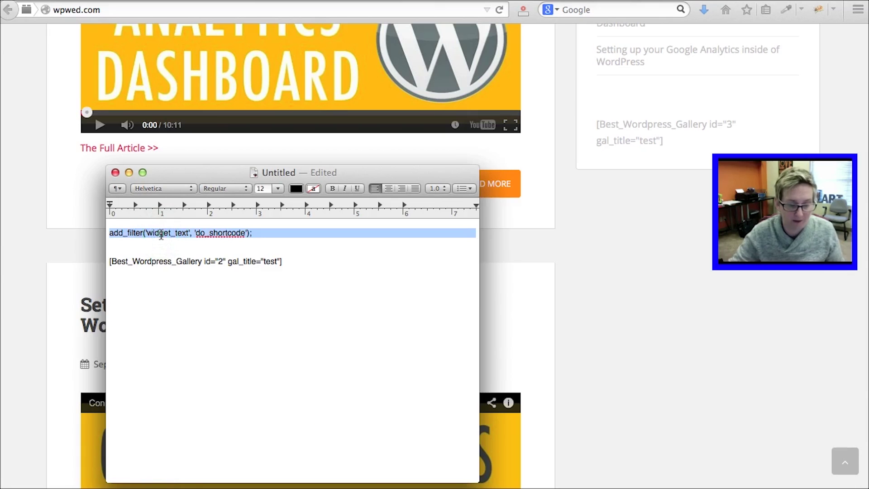
pyautogui.moveTo(266, 235); pyautogui.dragTo(112, 232)
pyautogui.press('super+c')
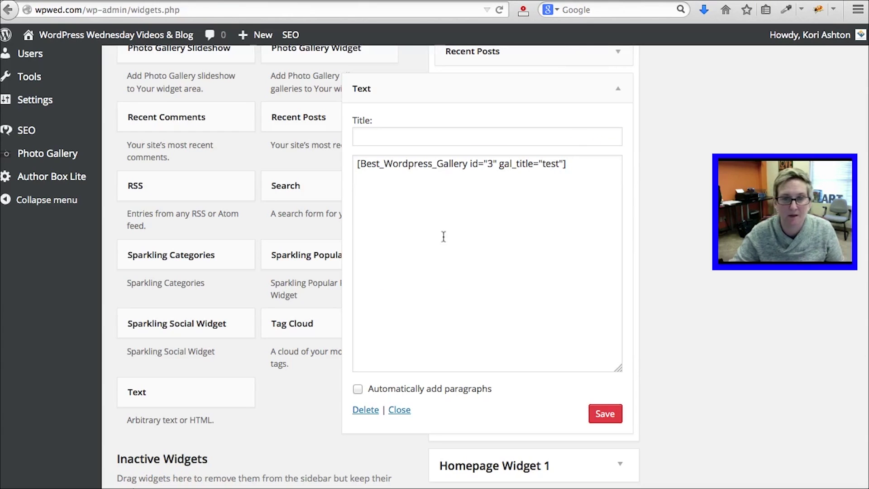
# Save the Text widget holding the id 3 gallery shortcode.
pyautogui.click(604, 415)
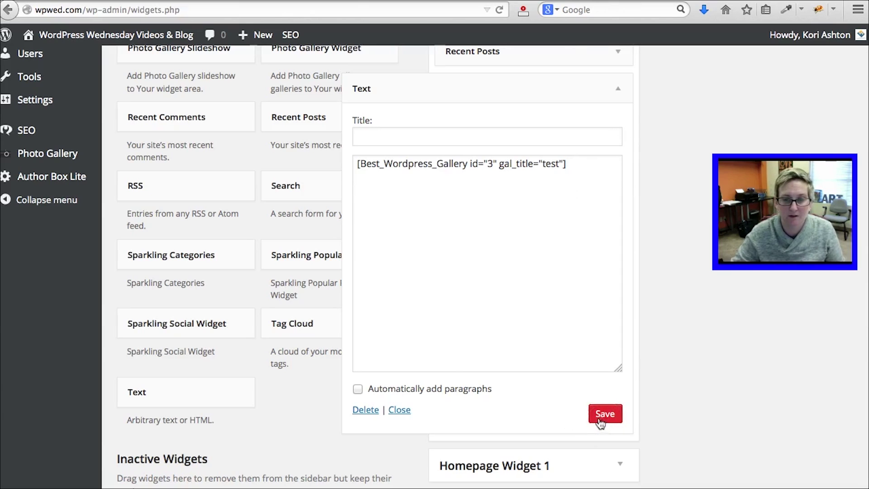
pyautogui.moveTo(80, 158)
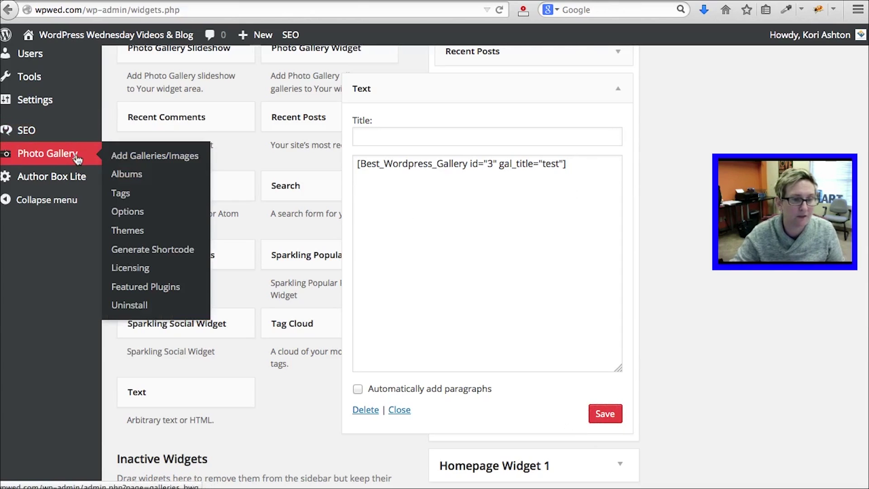
pyautogui.scroll(5, 105, 136)
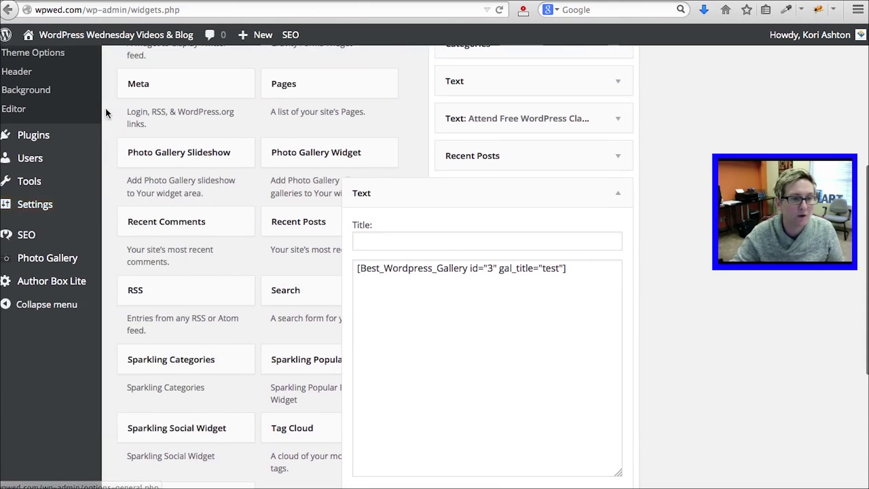
pyautogui.scroll(1, 109, 136)
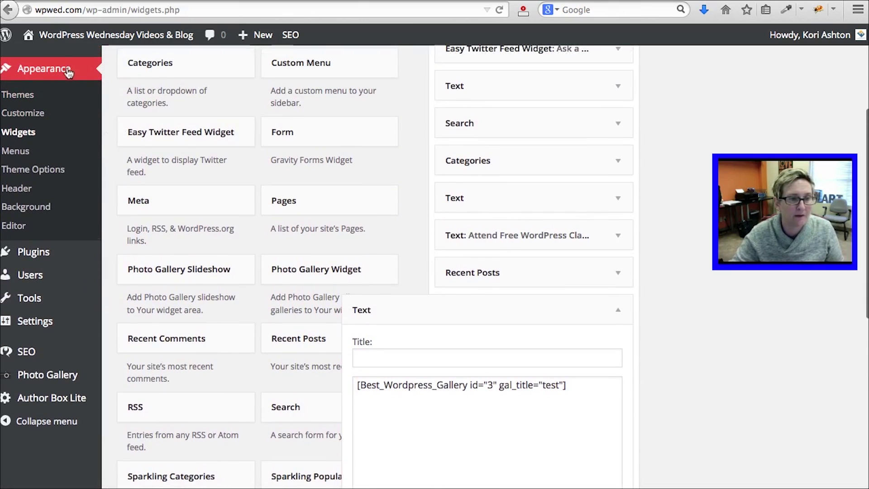
# Paste add_filter('widget_text', 'do_shortcode'); at the end of the Sparkling theme's functions.php and update the file.
pyautogui.click(14, 224)
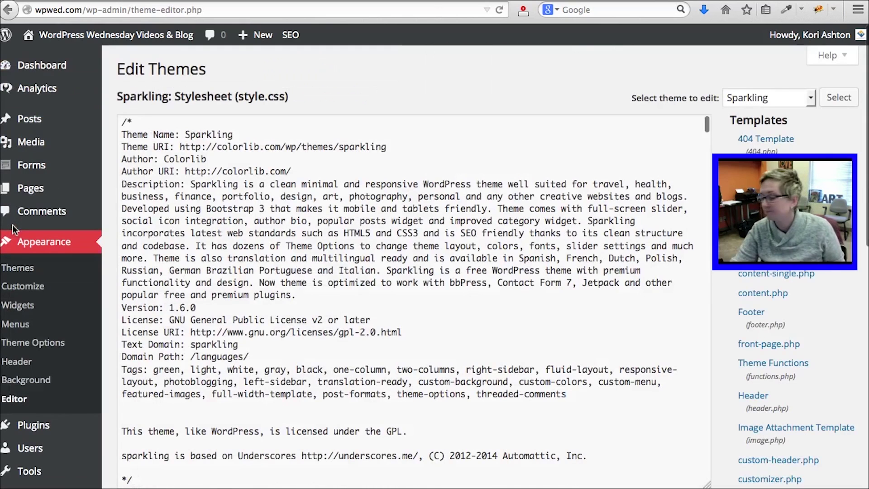
pyautogui.click(766, 364)
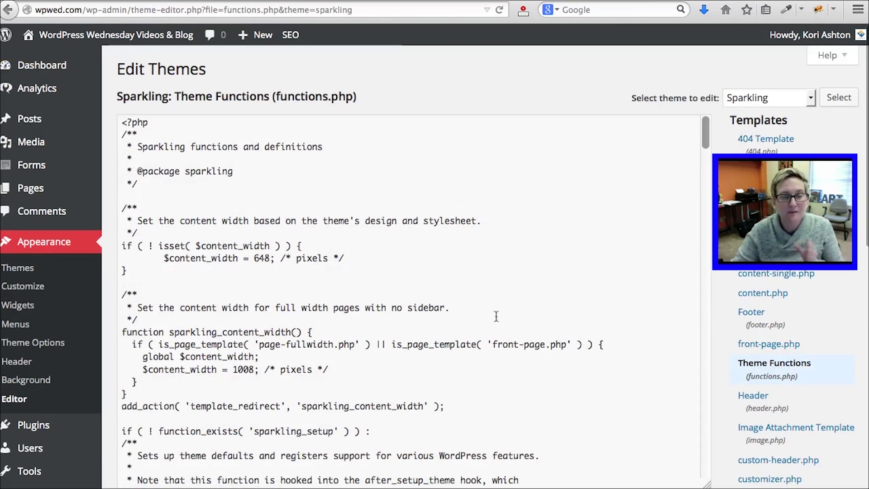
pyautogui.scroll(-15, 496, 316)
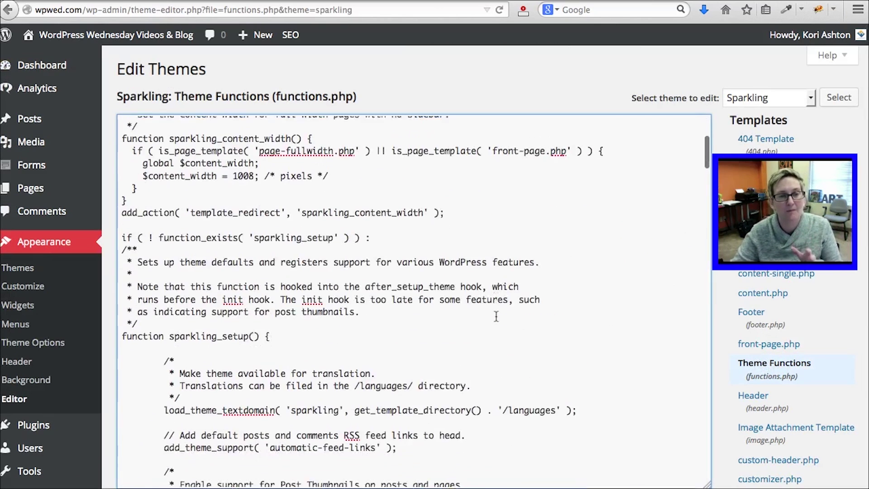
pyautogui.scroll(-15, 499, 316)
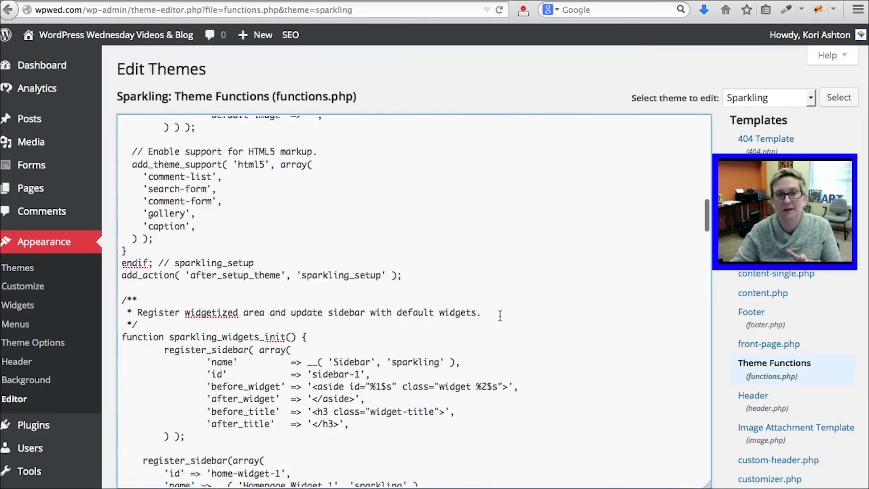
pyautogui.scroll(-15, 501, 316)
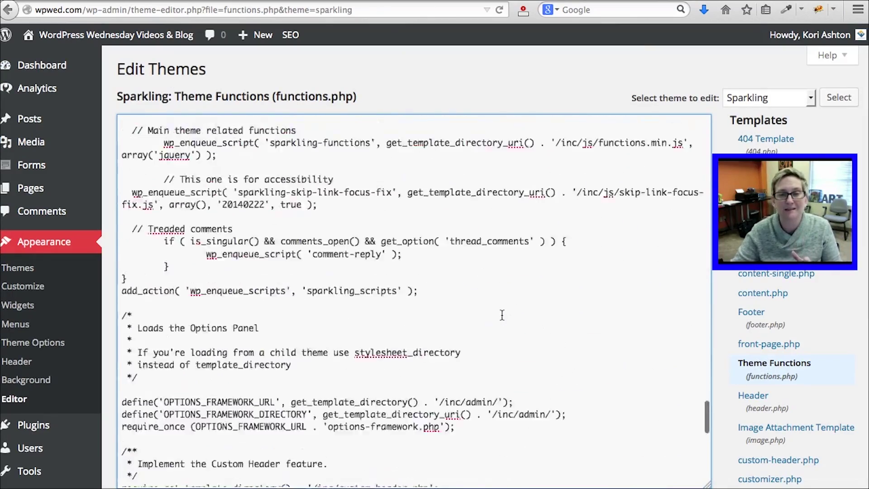
pyautogui.scroll(-8, 504, 314)
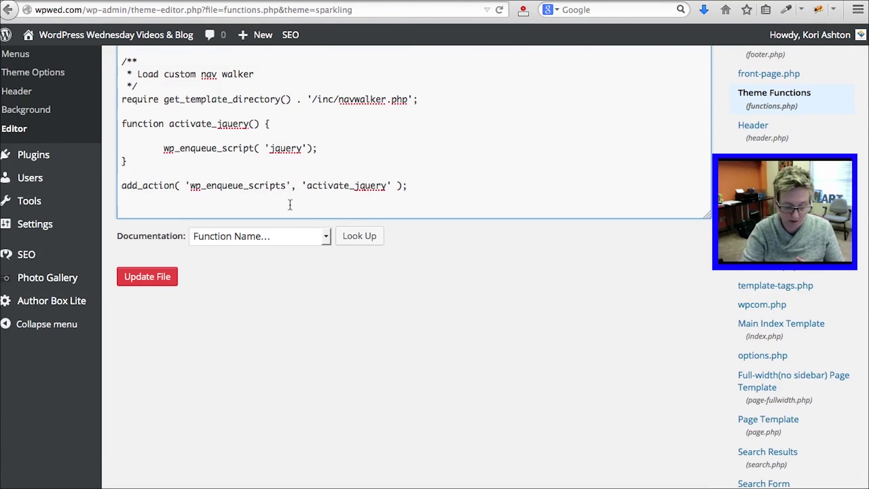
pyautogui.press('super+v')
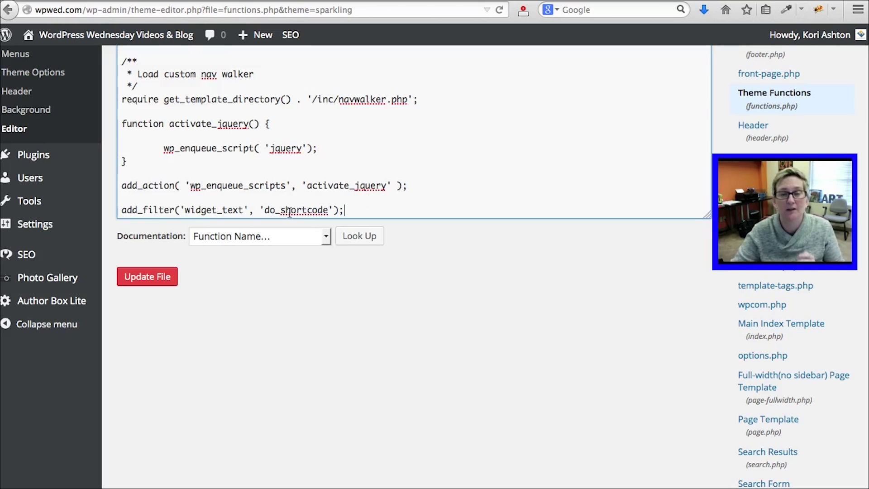
pyautogui.click(149, 277)
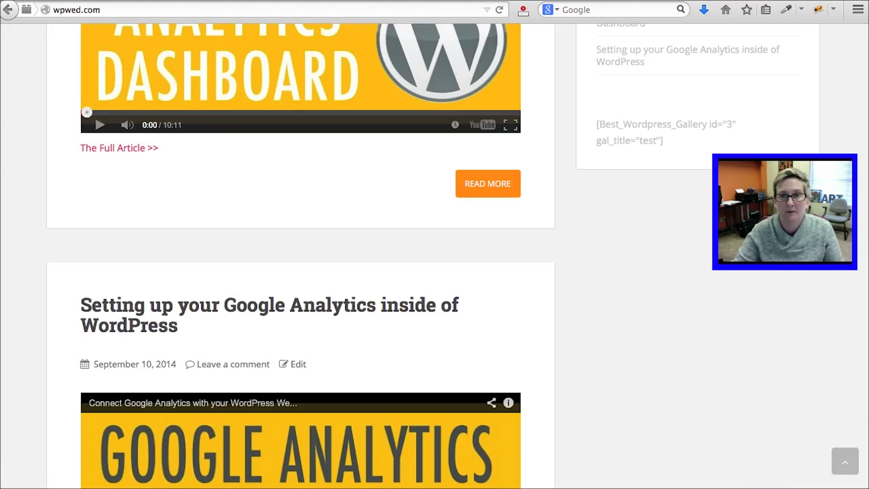
# Reload the blog front page and scroll to the sidebar to check the rendered gallery.
pyautogui.click(502, 10)
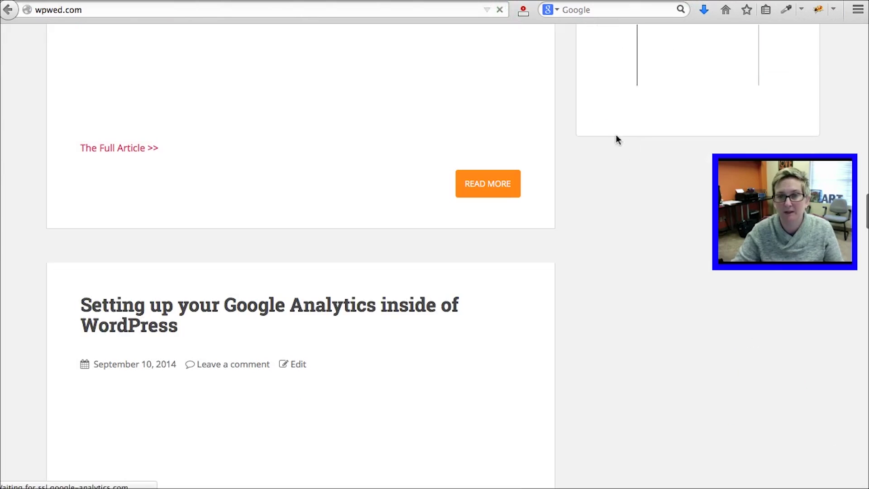
pyautogui.scroll(3, 577, 127)
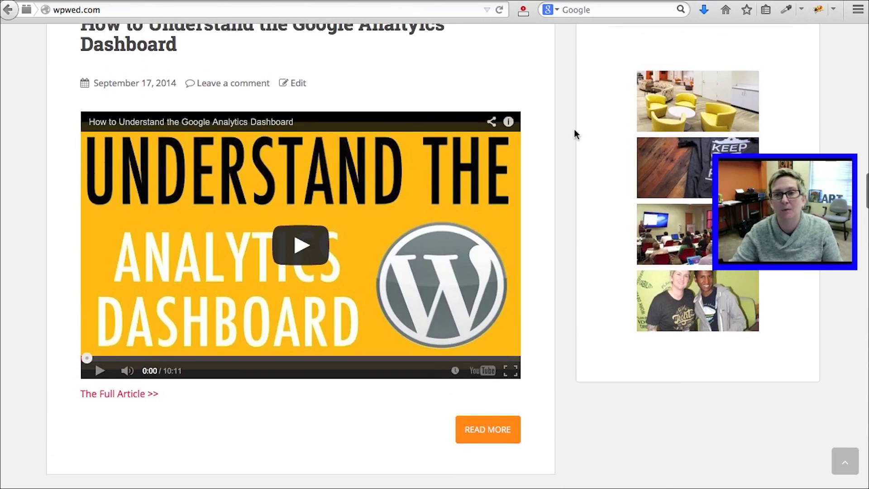
pyautogui.scroll(-4, 574, 128)
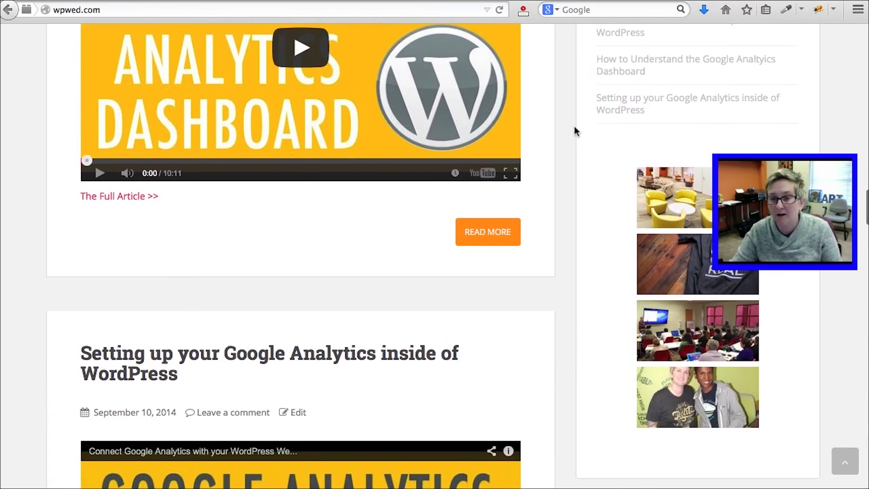
pyautogui.scroll(3, 574, 130)
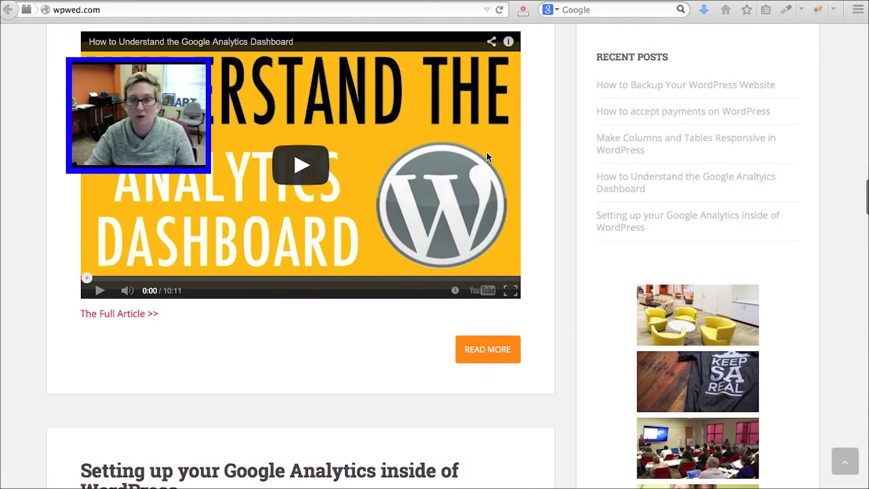
pyautogui.scroll(-4, 584, 147)
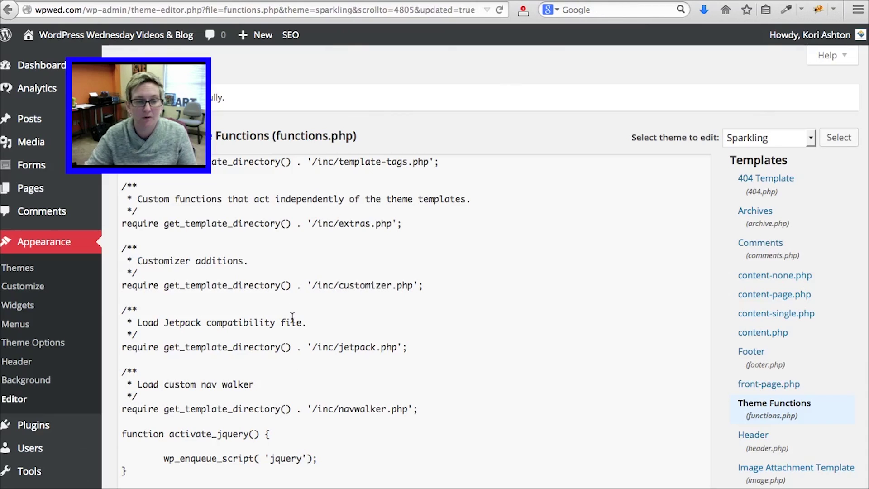
pyautogui.scroll(-5, 293, 320)
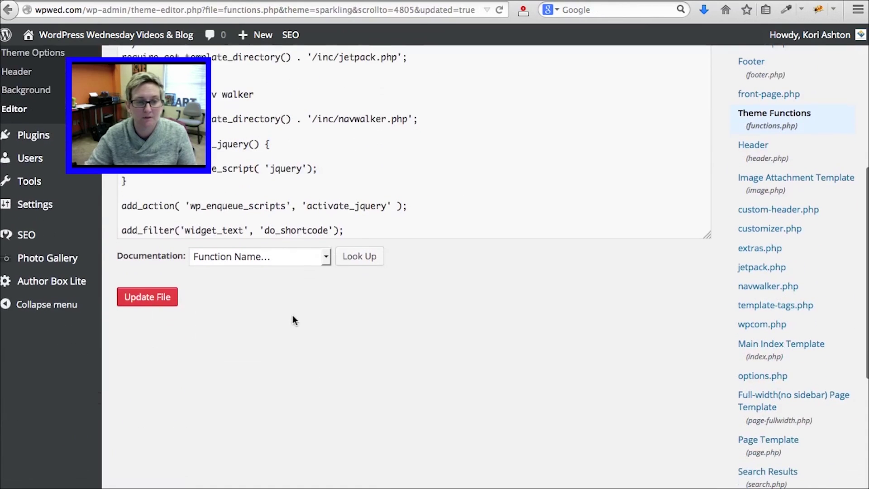
pyautogui.tripleClick(235, 224)
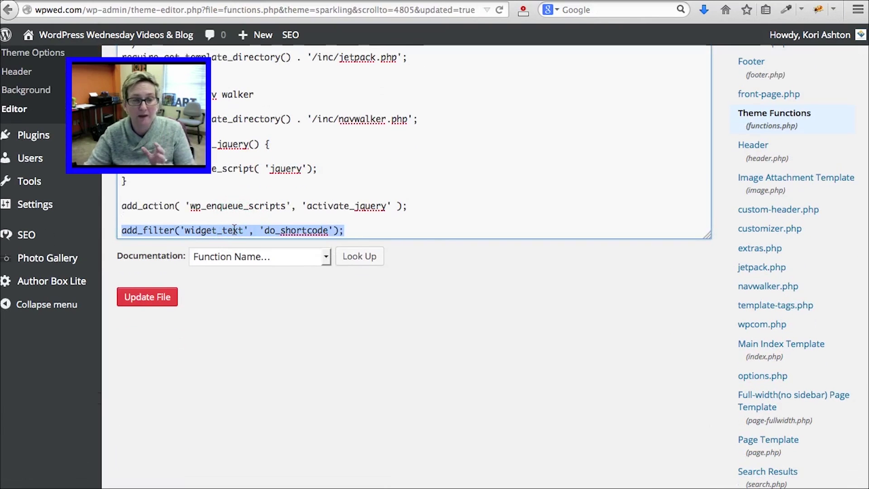
pyautogui.click(258, 233)
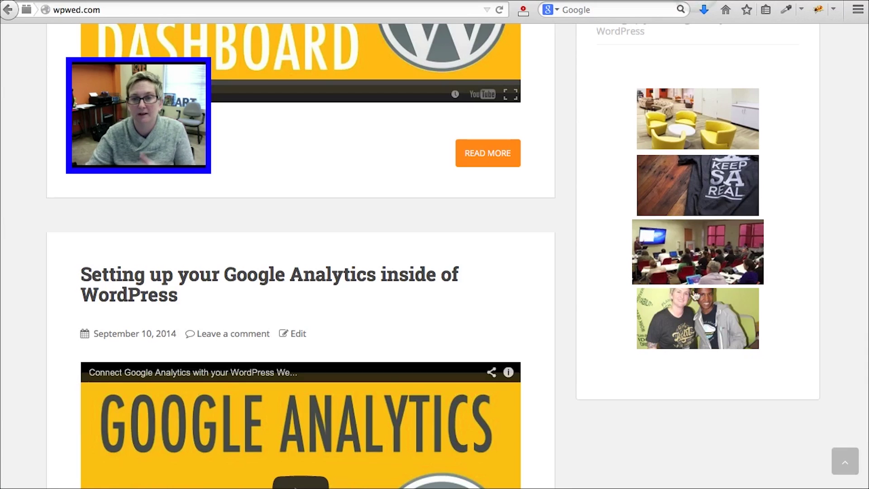
# Open the Keep SA Real thumbnail full size in the lightbox, then close it.
pyautogui.click(682, 196)
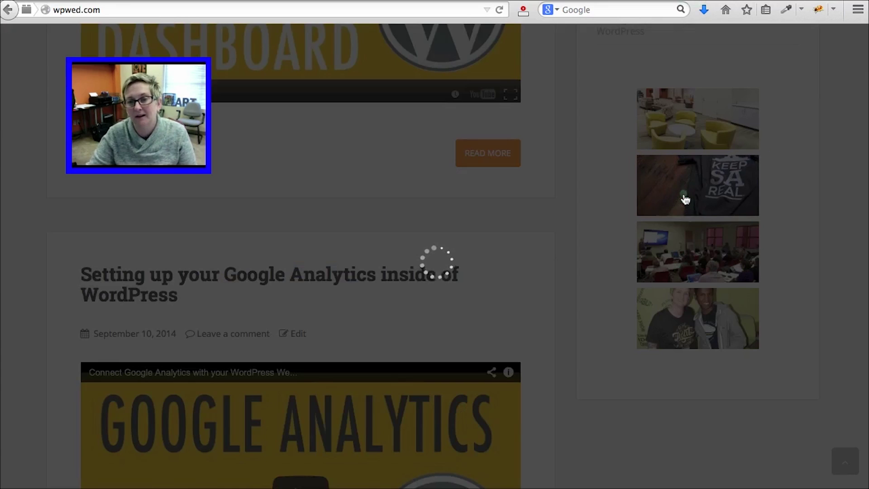
pyautogui.click(704, 91)
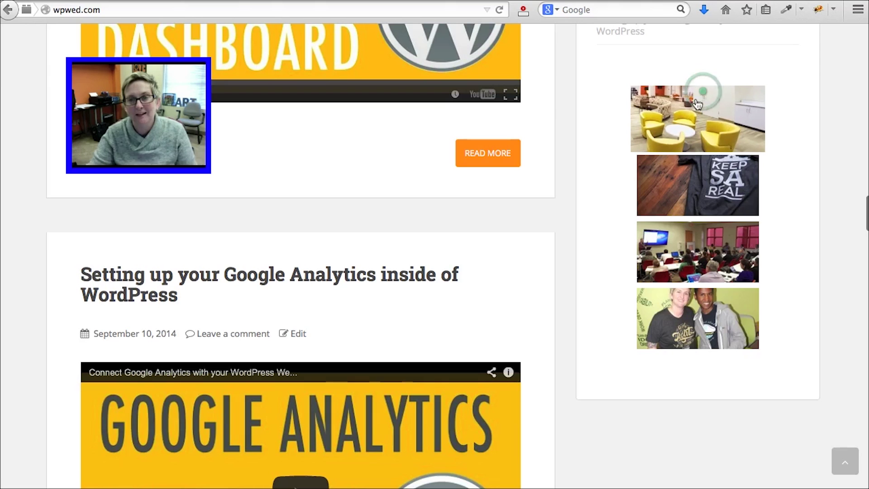
pyautogui.click(205, 166)
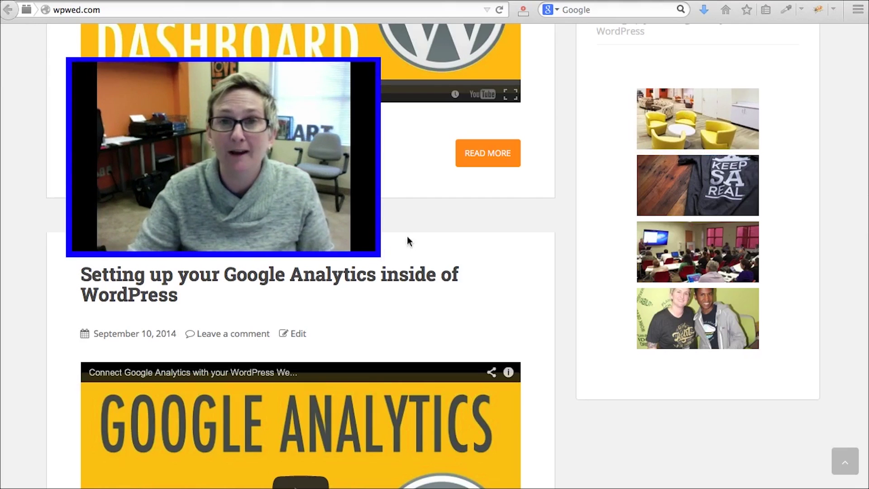